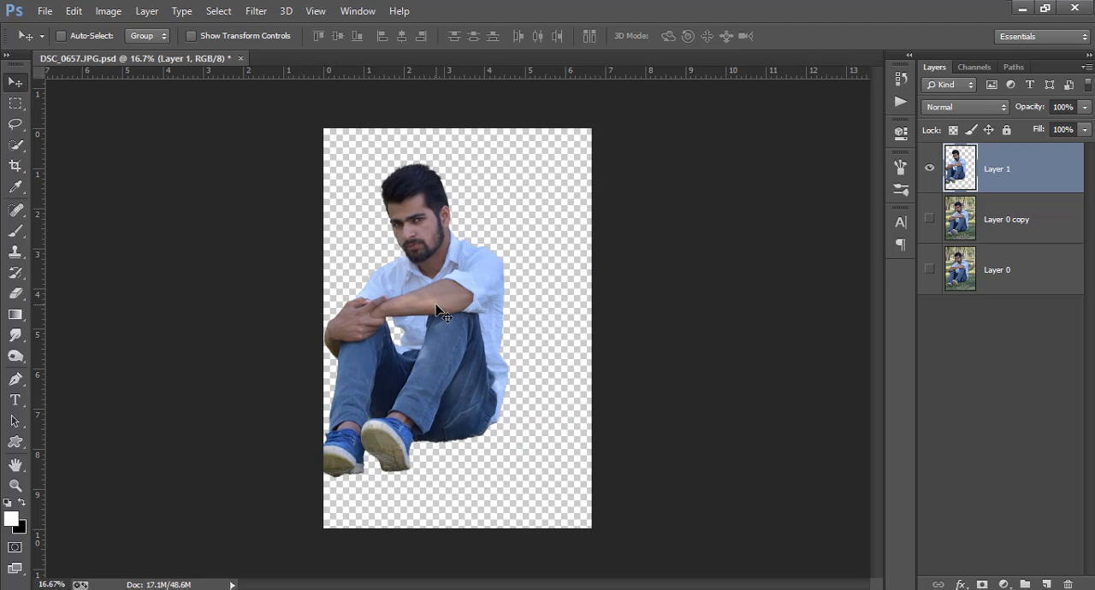
# Place the old_wooden_house image into the document directly above the hidden Layer 0 copy.
pyautogui.click(930, 219)
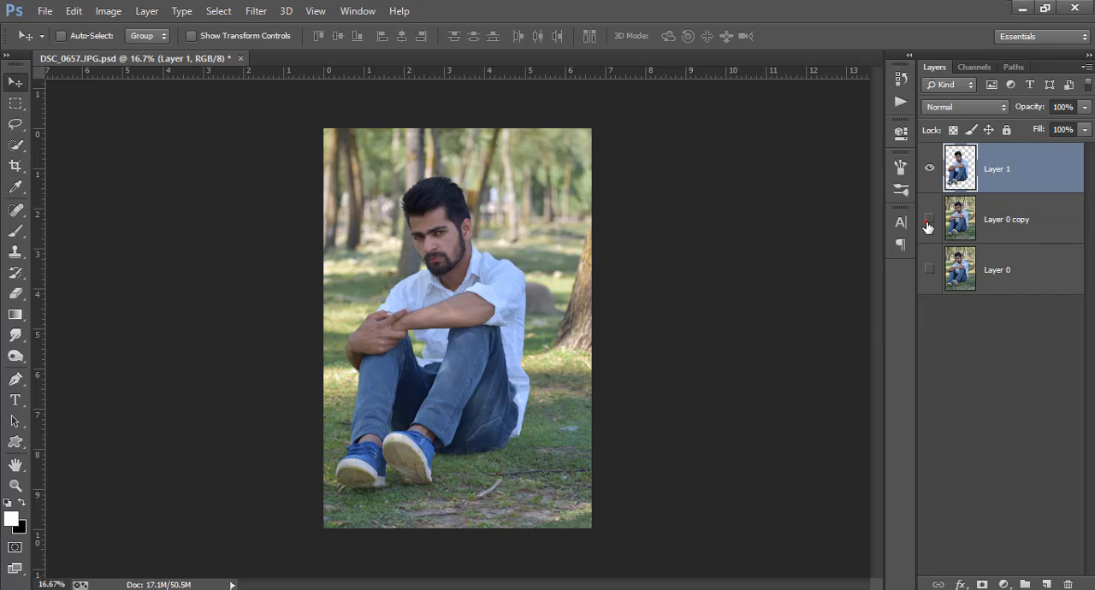
pyautogui.click(928, 222)
pyautogui.click(1022, 220)
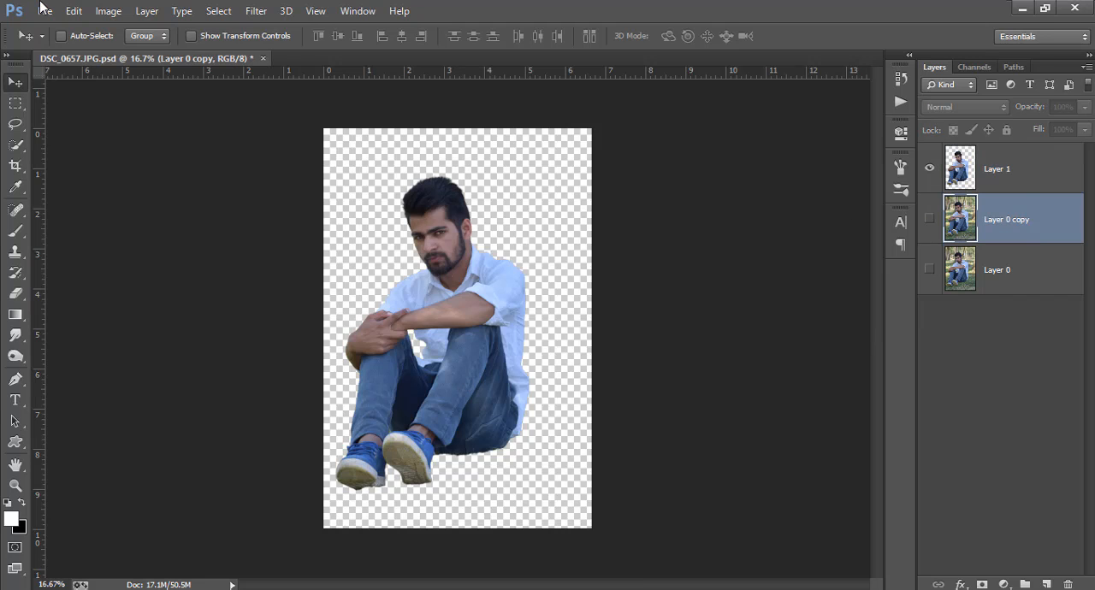
pyautogui.click(45, 10)
pyautogui.click(60, 239)
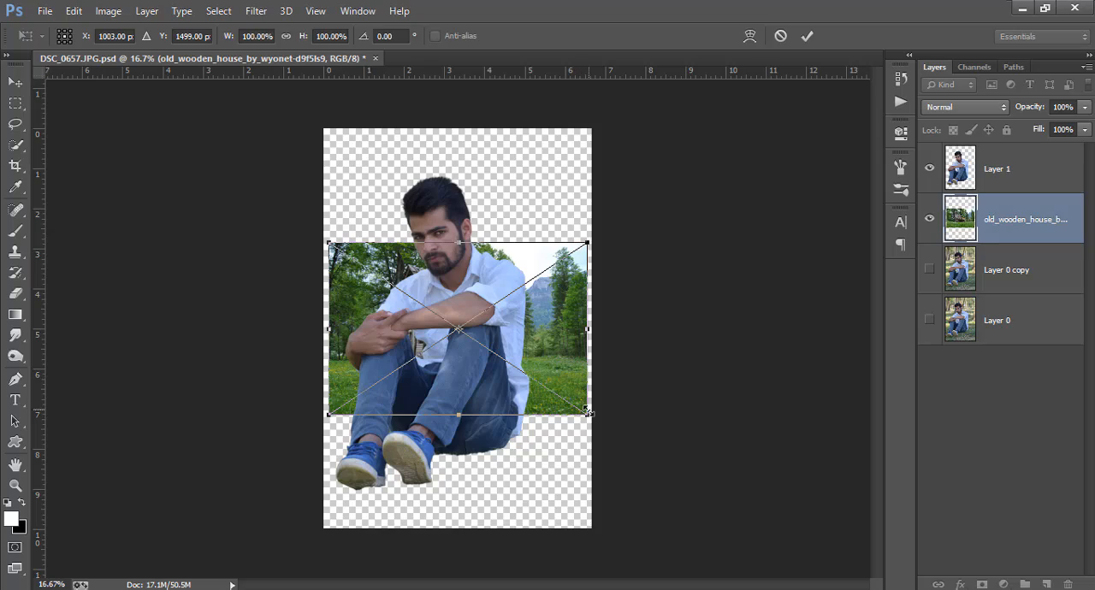
# Enlarge the placed wooden house image to about 235% width and 253% height and position it as the backdrop behind the man.
pyautogui.moveTo(589, 419); pyautogui.dragTo(841, 589)
pyautogui.moveTo(669, 431); pyautogui.dragTo(504, 353)
pyautogui.moveTo(676, 527); pyautogui.dragTo(529, 404)
pyautogui.moveTo(488, 293); pyautogui.dragTo(543, 343)
pyautogui.click(806, 36)
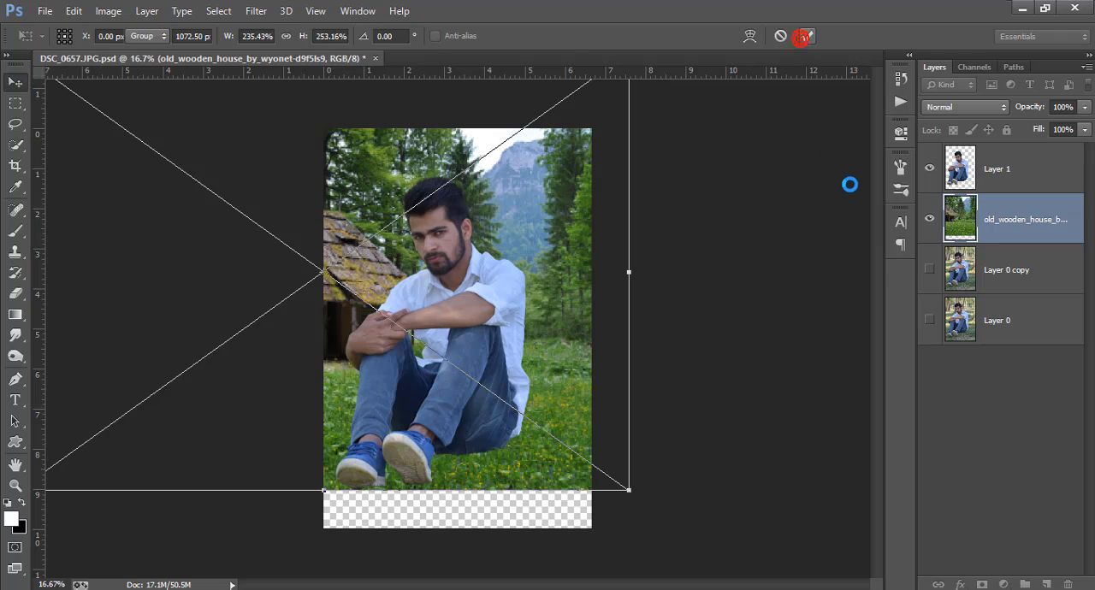
pyautogui.moveTo(651, 372); pyautogui.dragTo(654, 368)
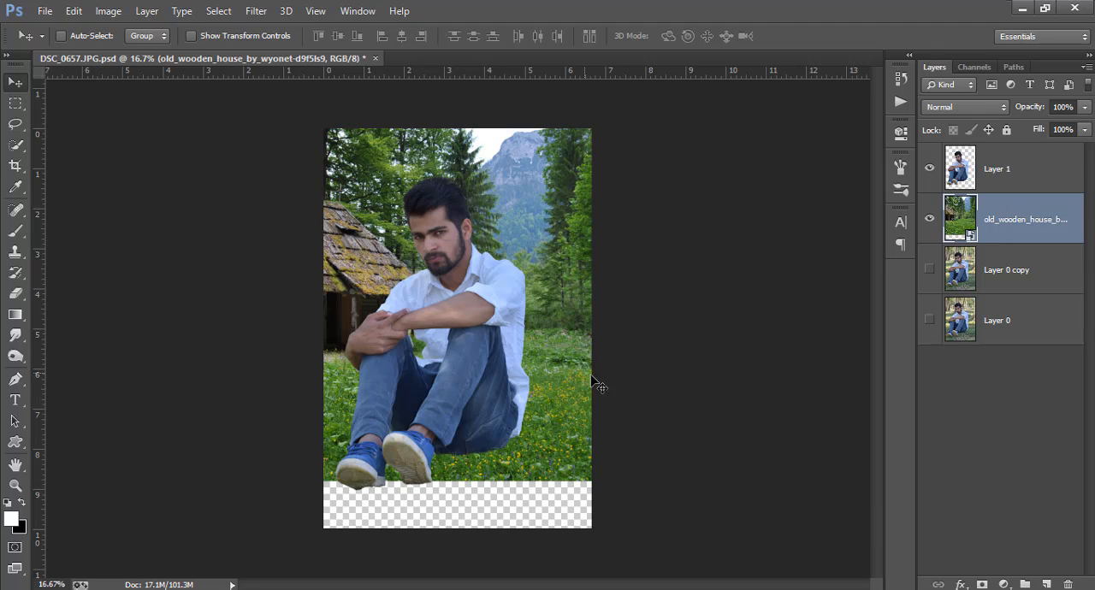
# Make Layer 0 copy visible and move it directly above the wooden house layer.
pyautogui.click(929, 269)
pyautogui.click(1025, 287)
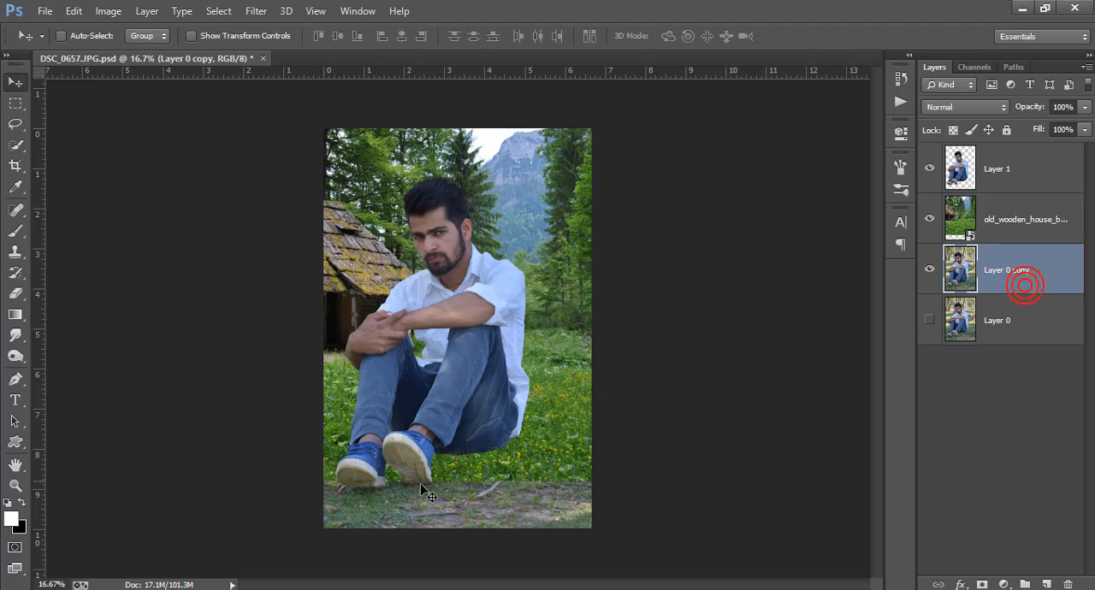
pyautogui.moveTo(986, 272); pyautogui.dragTo(1016, 216)
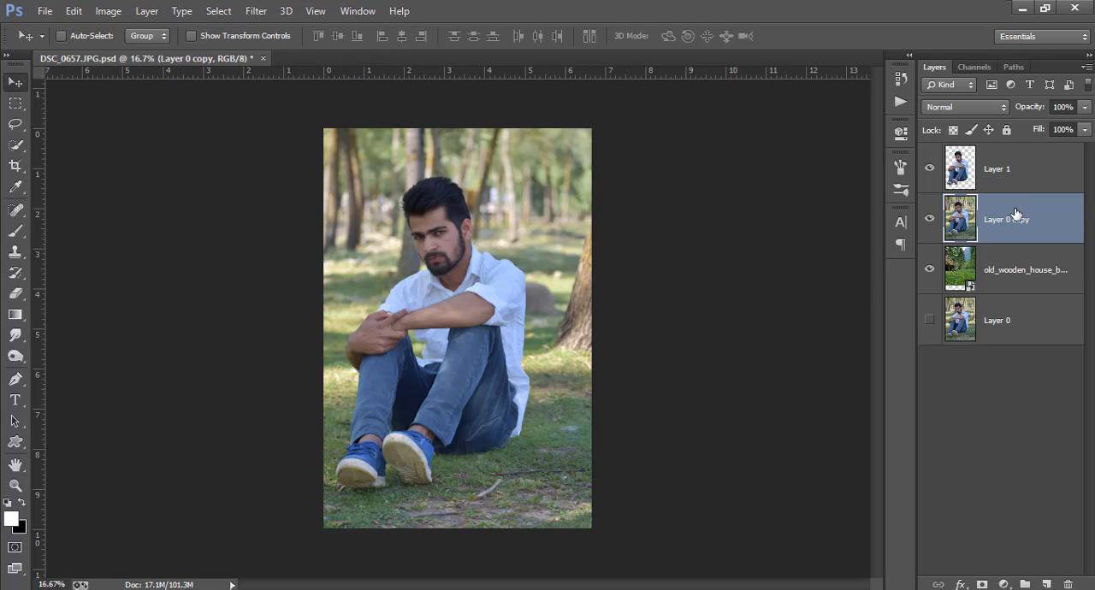
# Add a mask to Layer 0 copy and hide its upper part with repeated downward black-to-transparent gradients, keeping the original ground around the man.
pyautogui.click(982, 585)
pyautogui.click(13, 316)
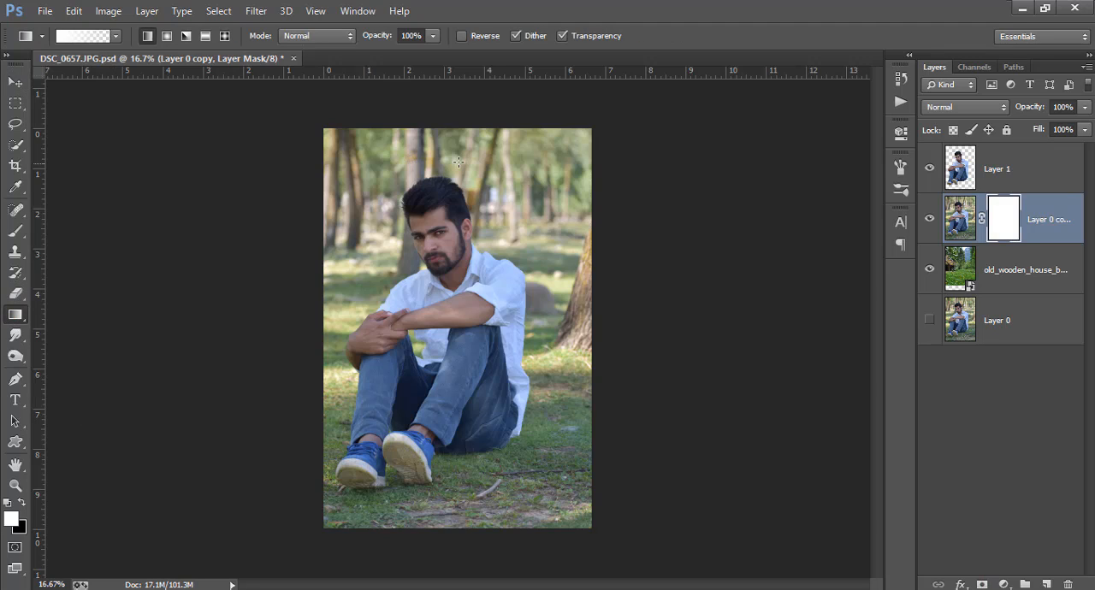
pyautogui.click(15, 485)
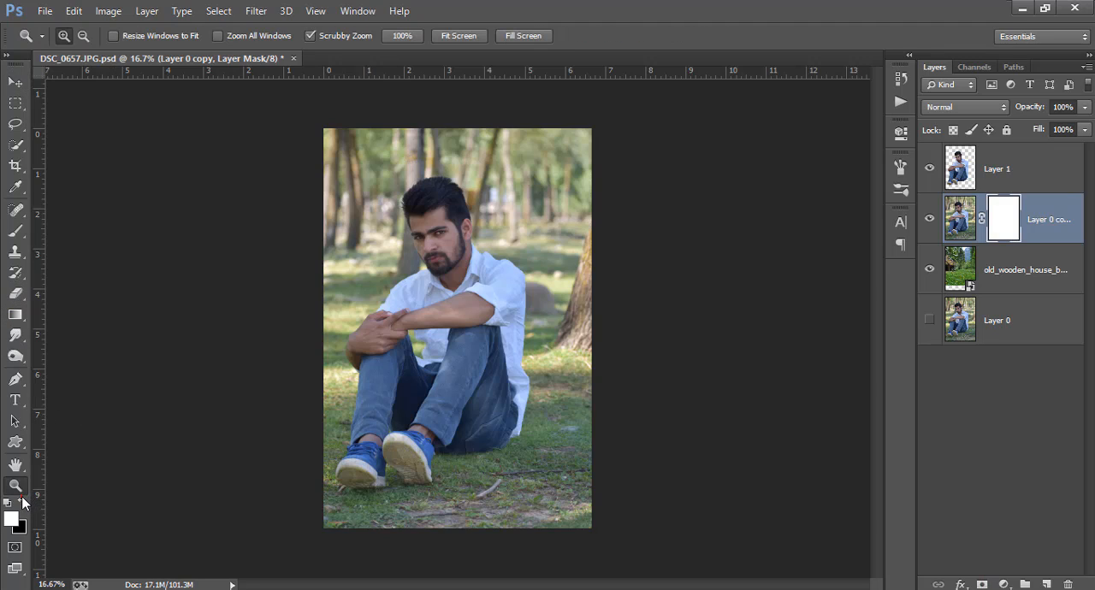
pyautogui.click(22, 503)
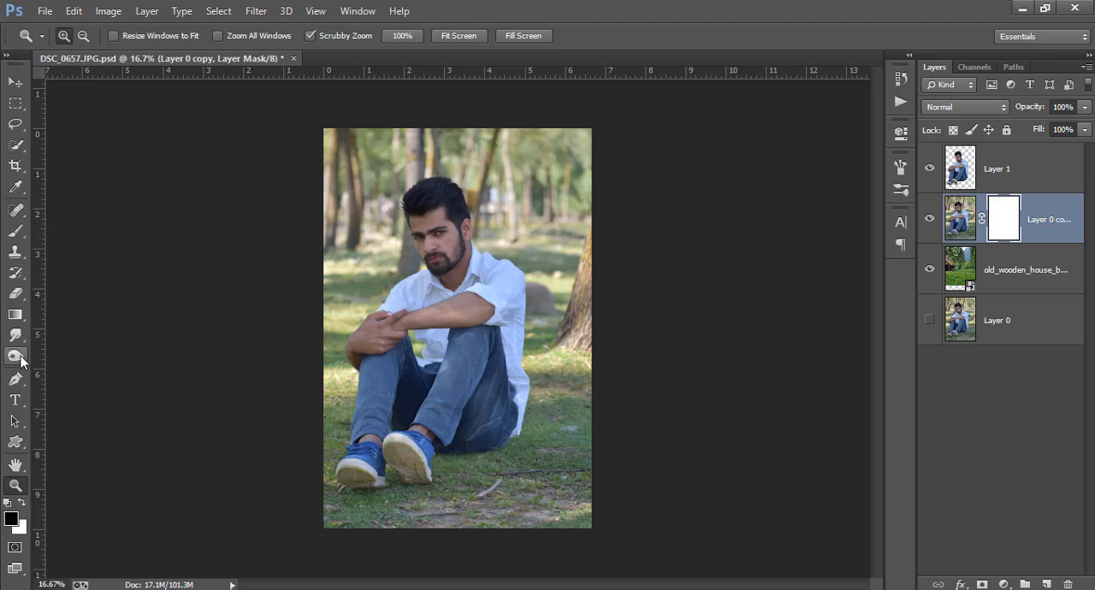
pyautogui.click(16, 315)
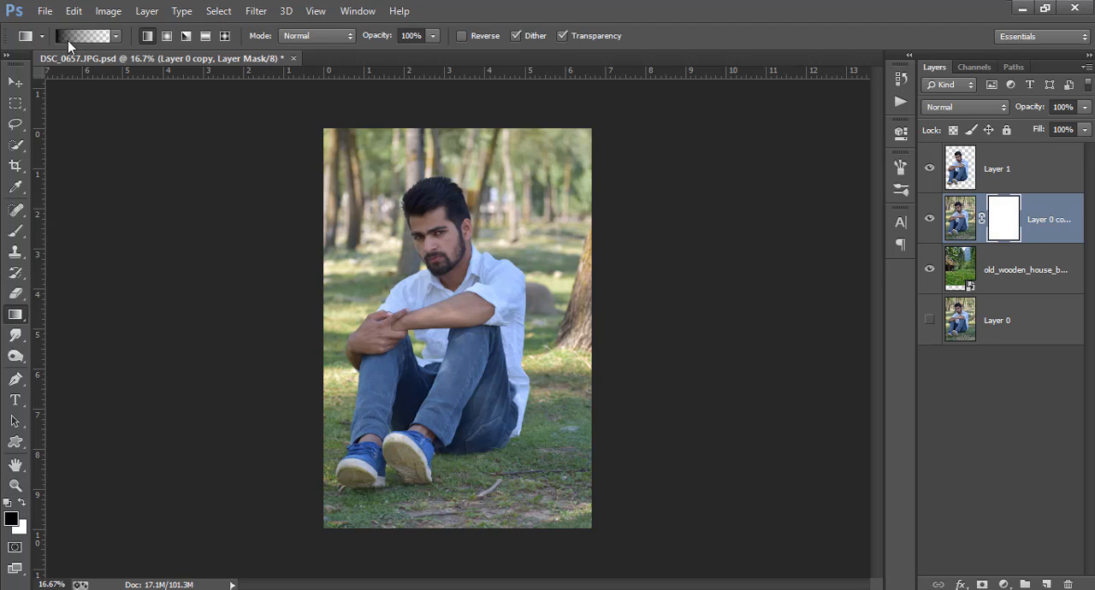
pyautogui.moveTo(480, 133); pyautogui.dragTo(482, 222)
pyautogui.moveTo(480, 187); pyautogui.dragTo(476, 295)
pyautogui.moveTo(476, 208); pyautogui.dragTo(478, 335)
pyautogui.moveTo(472, 231); pyautogui.dragTo(473, 359)
pyautogui.moveTo(474, 290); pyautogui.dragTo(475, 403)
pyautogui.moveTo(481, 313); pyautogui.dragTo(480, 406)
pyautogui.moveTo(480, 324); pyautogui.dragTo(485, 439)
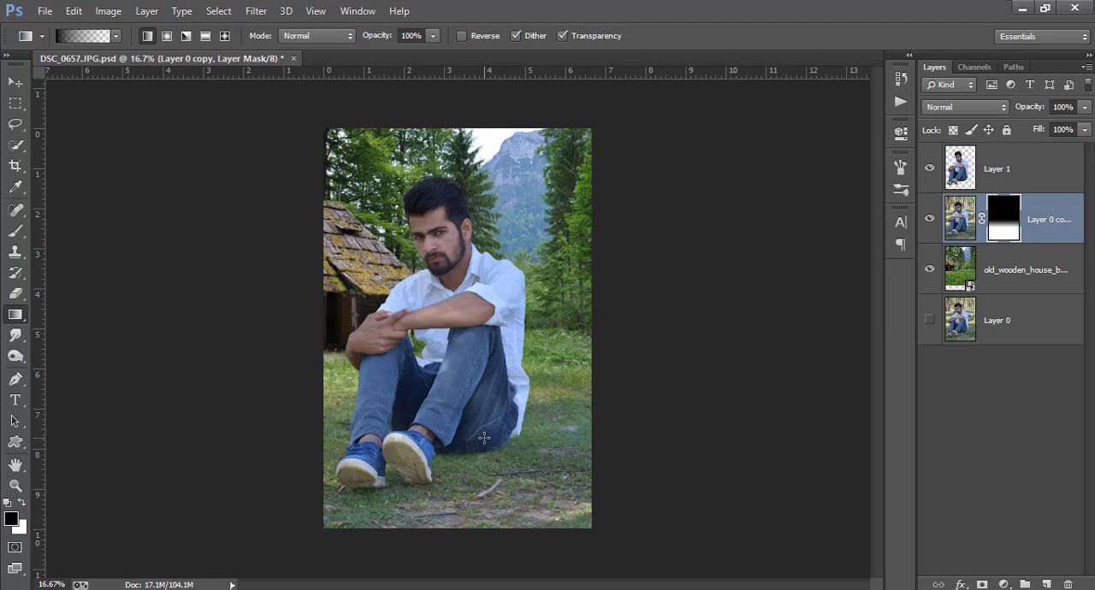
pyautogui.click(926, 222)
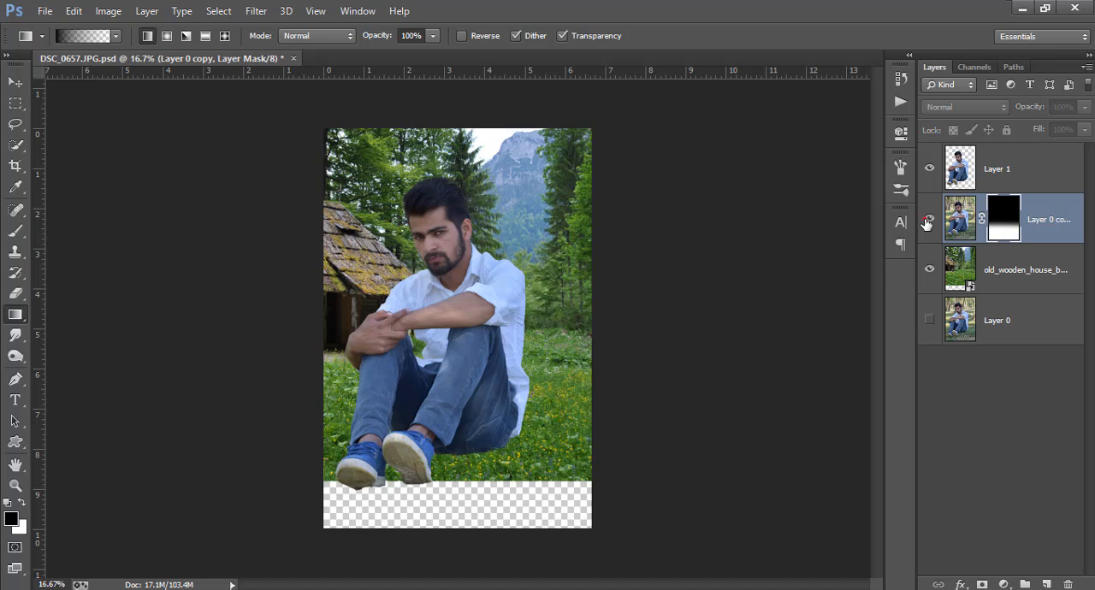
pyautogui.click(926, 222)
# Shift the wooden house background slightly down and to the left behind the man.
pyautogui.hotkey('ctrl', '+')
pyautogui.hotkey('ctrl', '+')
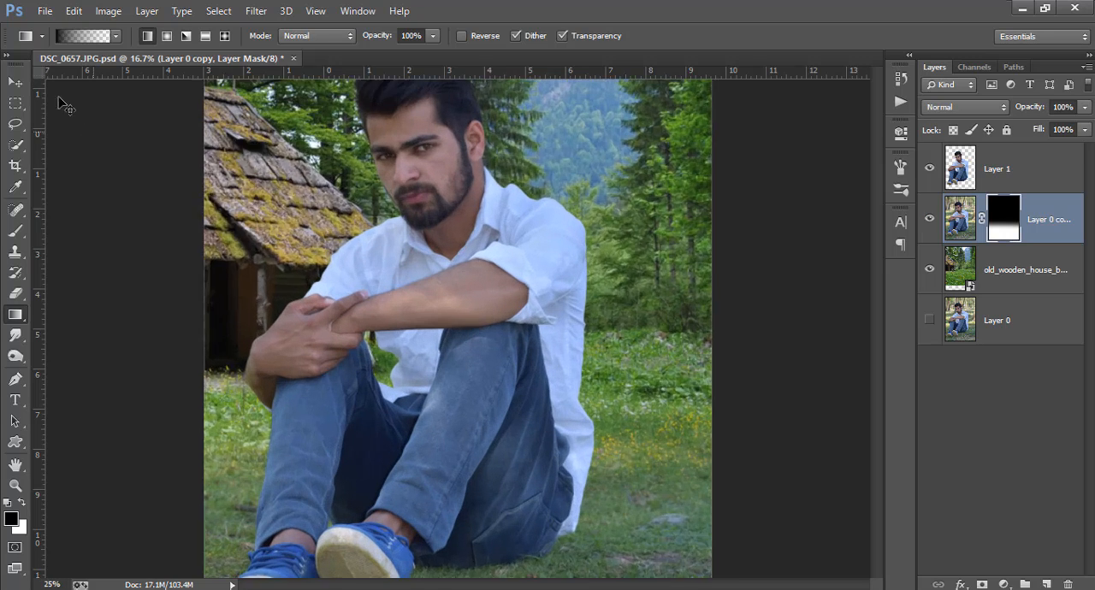
pyautogui.press('v')
pyautogui.scroll(-3, 607, 351)
pyautogui.click(1026, 269)
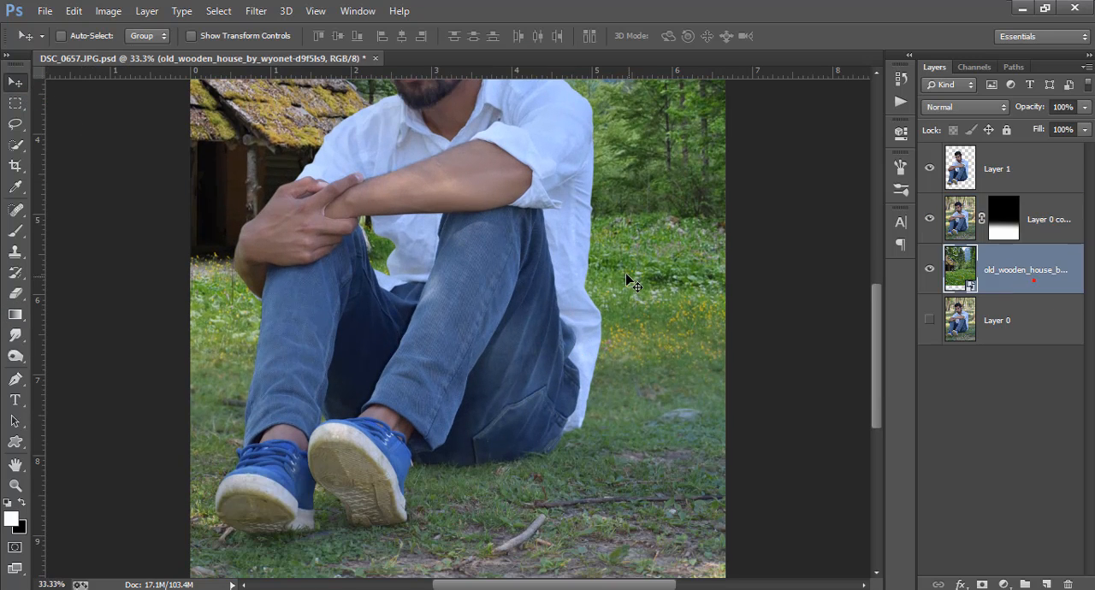
pyautogui.moveTo(678, 215); pyautogui.dragTo(669, 239)
# Rasterize the wooden house layer.
pyautogui.hotkey('ctrl', '-')
pyautogui.hotkey('ctrl', '-')
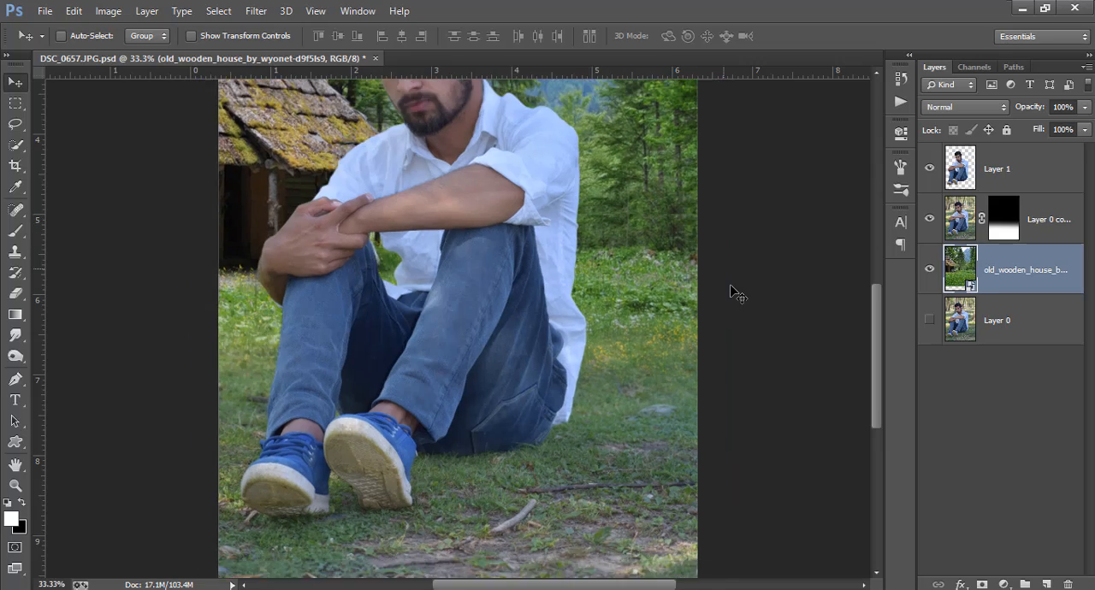
pyautogui.hotkey('ctrl', '+')
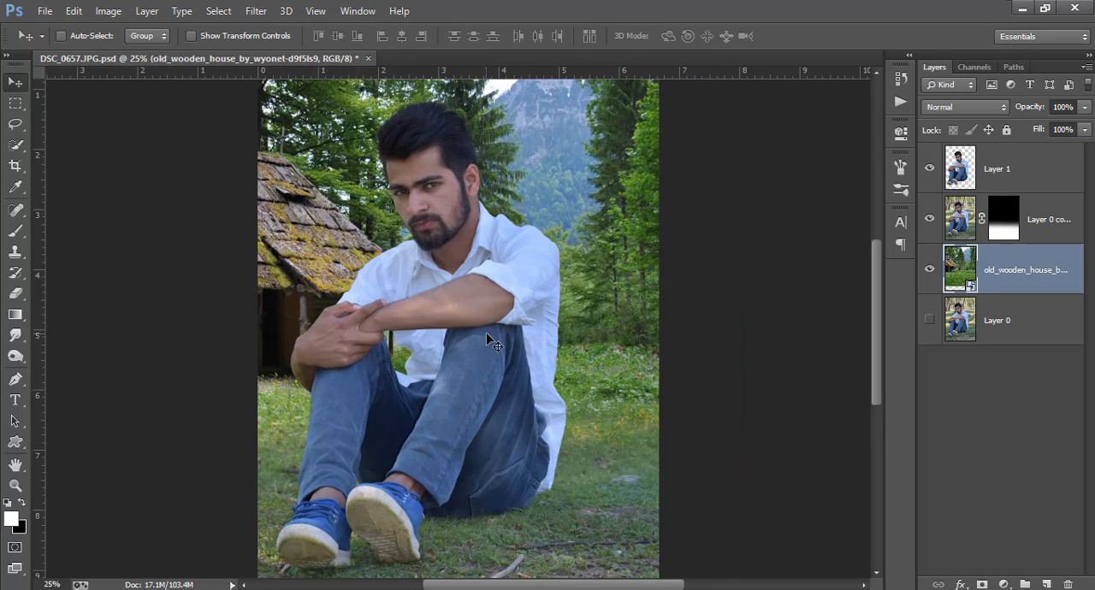
pyautogui.scroll(-3, 631, 350)
pyautogui.hotkey('ctrl', '-')
pyautogui.rightClick(1003, 268)
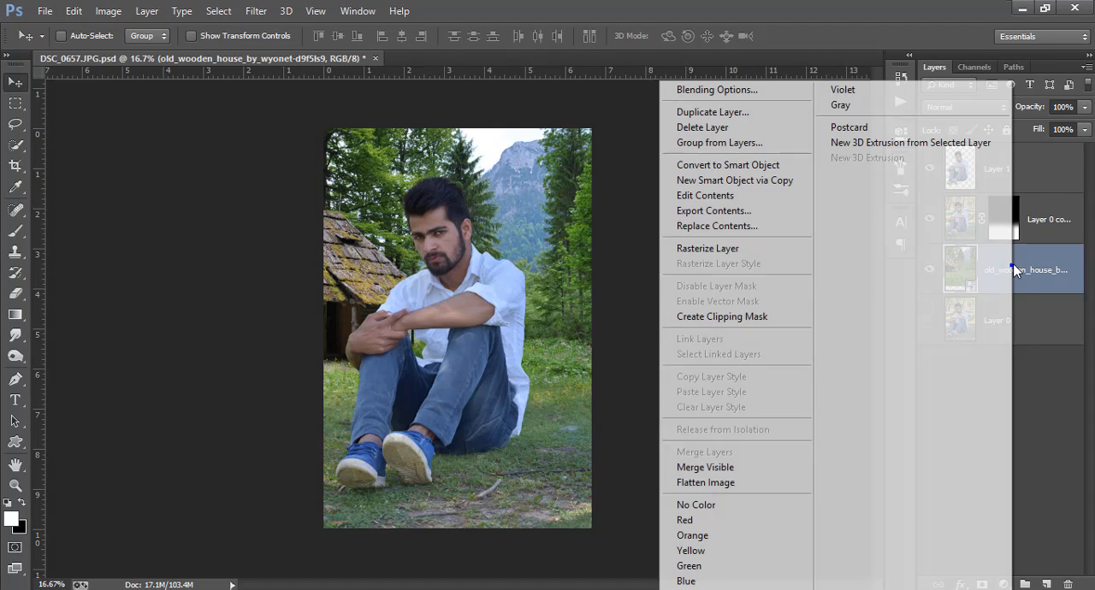
pyautogui.click(759, 247)
# Add a Brightness/Contrast adjustment clipped to Layer 0 copy with brightness 9 and contrast 17.
pyautogui.click(1013, 222)
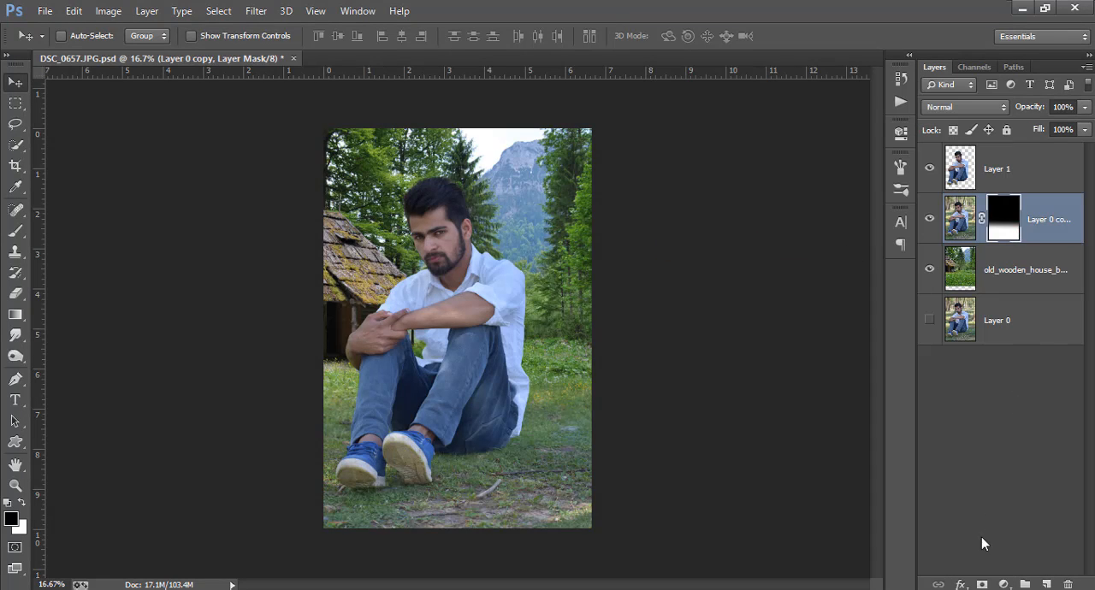
pyautogui.click(1003, 584)
pyautogui.click(1019, 293)
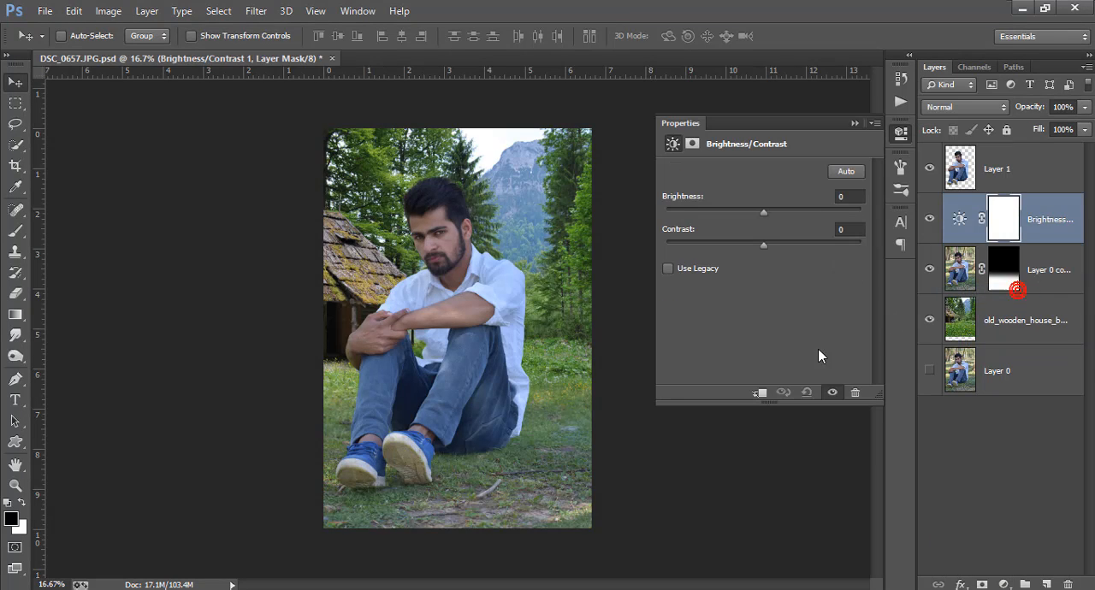
pyautogui.moveTo(764, 212); pyautogui.dragTo(780, 244)
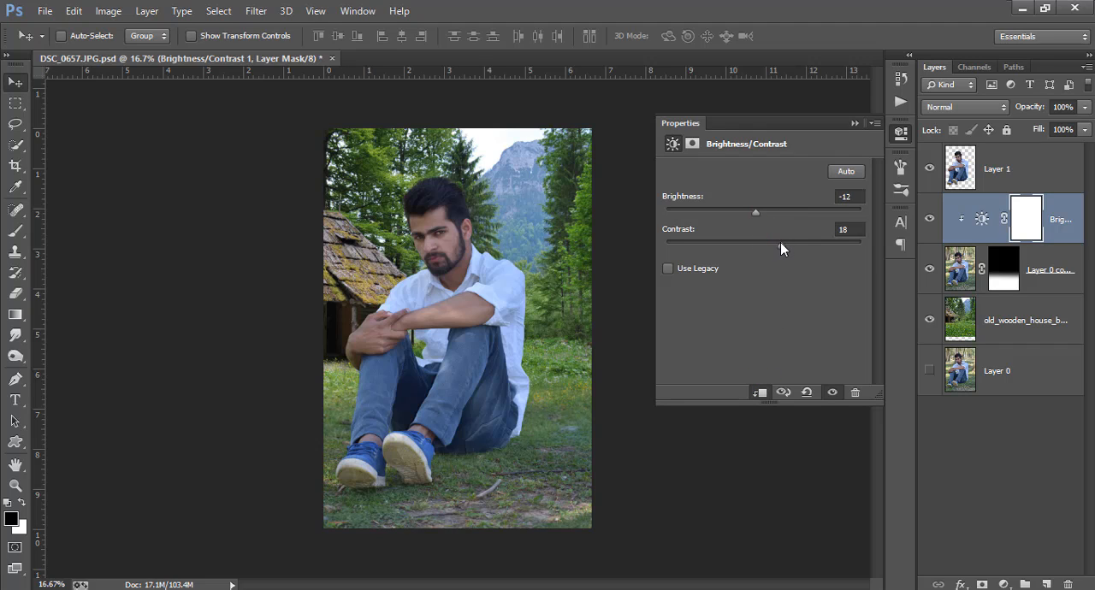
pyautogui.moveTo(754, 212); pyautogui.dragTo(769, 211)
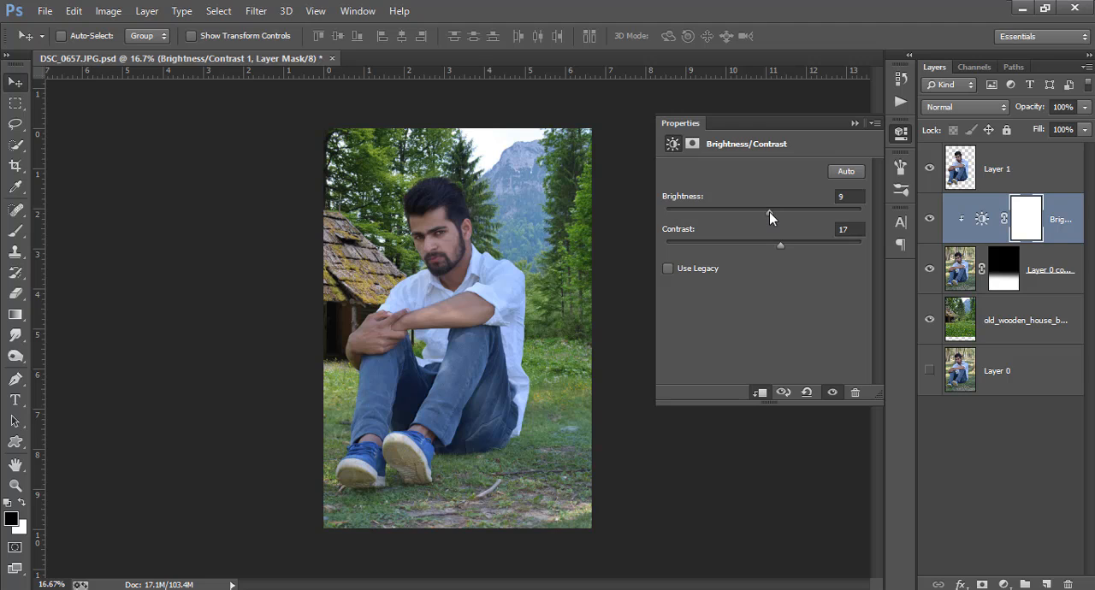
# Add a Hue/Saturation adjustment clipped to Layer 0 copy and set the master saturation to +36.
pyautogui.click(1035, 281)
pyautogui.click(1004, 584)
pyautogui.click(996, 390)
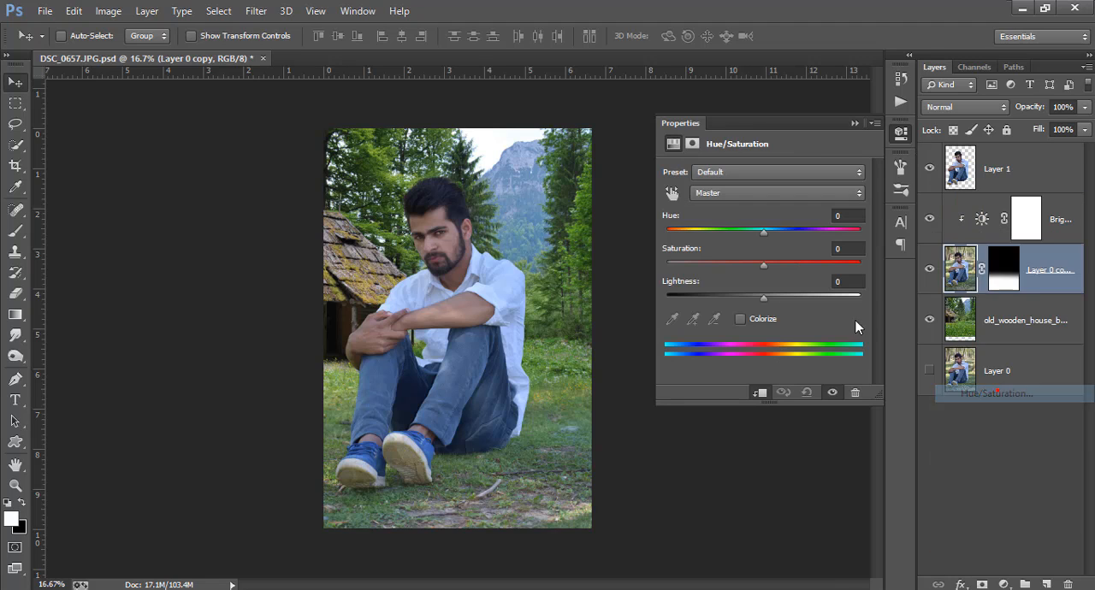
pyautogui.moveTo(781, 264); pyautogui.dragTo(798, 266)
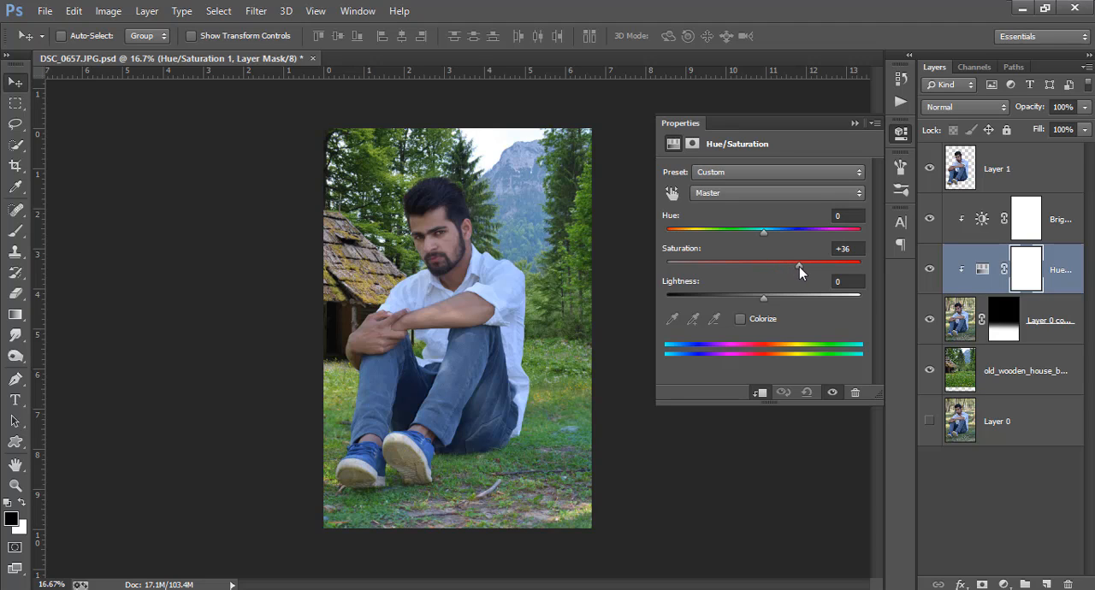
# Set the Greens saturation of the Hue/Saturation adjustment to +23.
pyautogui.click(755, 195)
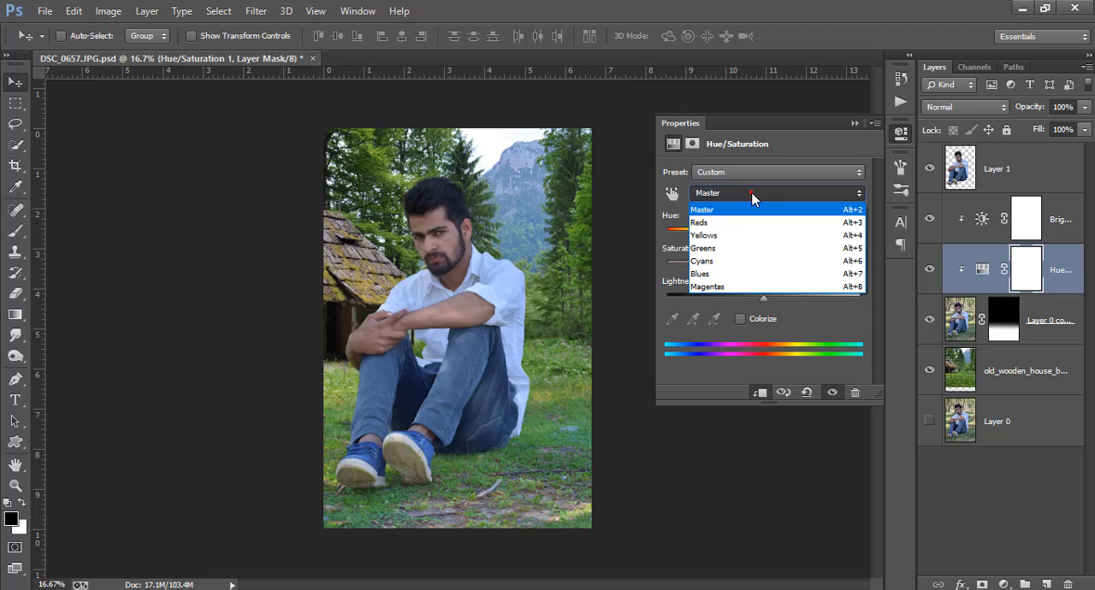
pyautogui.click(727, 248)
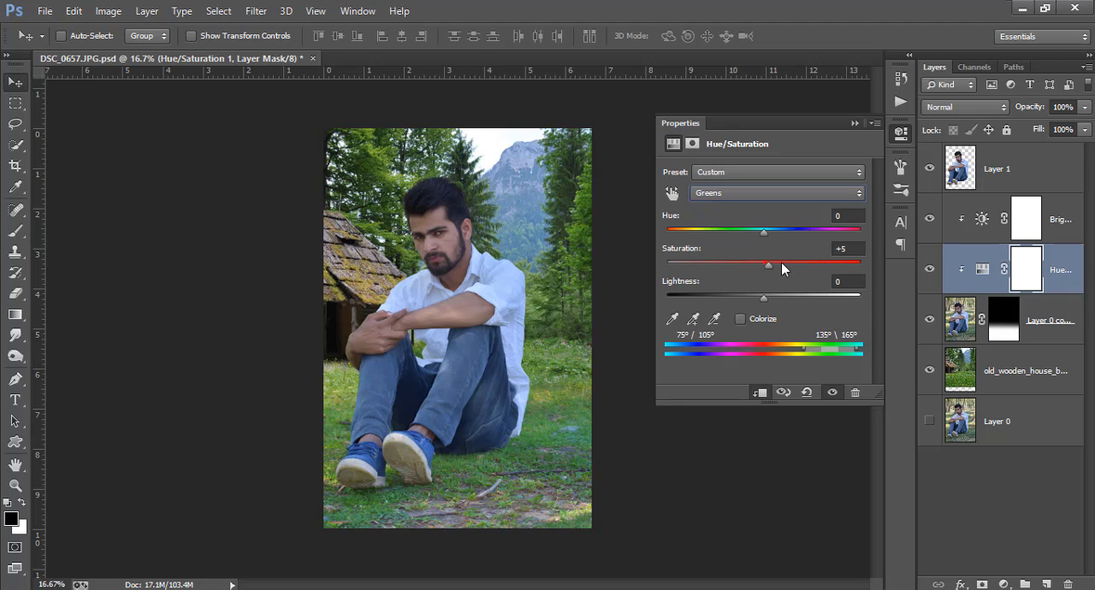
pyautogui.moveTo(802, 264); pyautogui.dragTo(781, 238)
pyautogui.moveTo(783, 263); pyautogui.dragTo(790, 263)
# Set the master hue of the Hue/Saturation adjustment to -8.
pyautogui.click(750, 193)
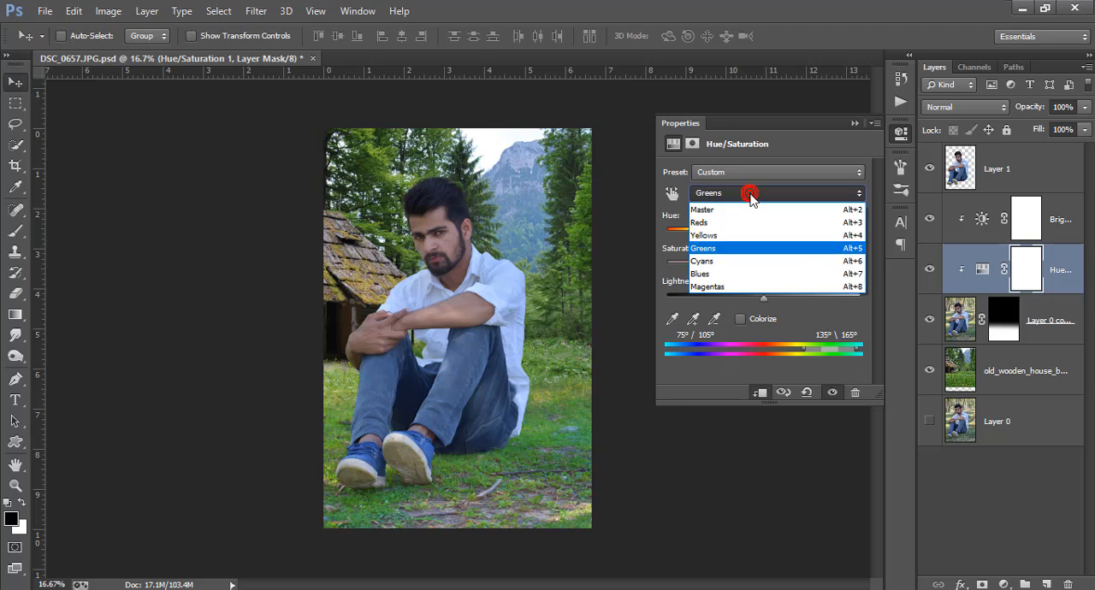
pyautogui.click(722, 193)
pyautogui.click(723, 194)
pyautogui.click(715, 209)
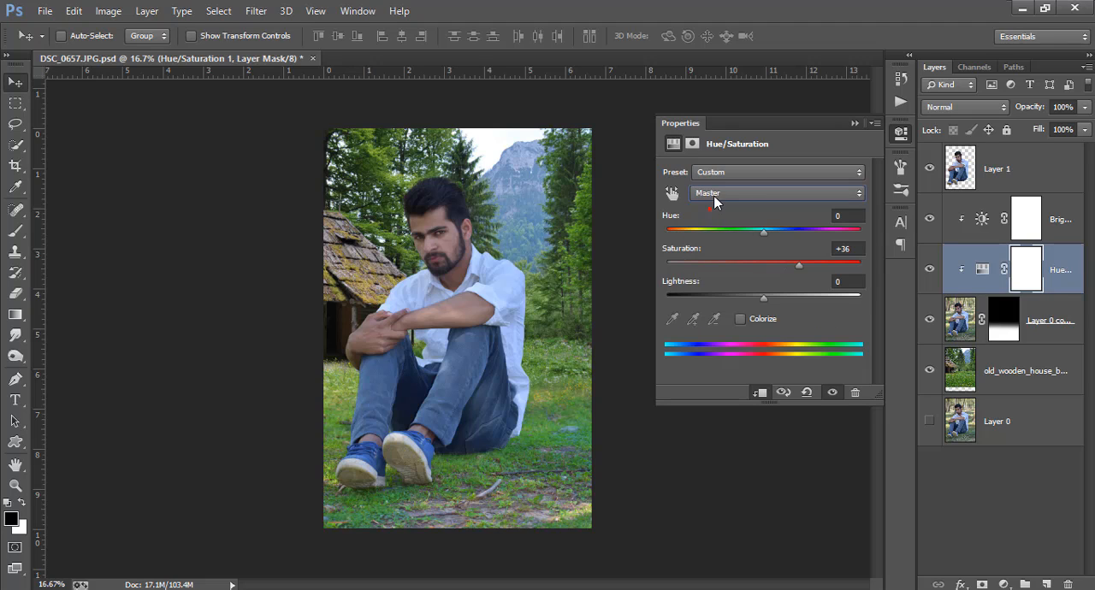
pyautogui.click(717, 197)
pyautogui.click(717, 197)
pyautogui.moveTo(762, 229)
pyautogui.mouseDown()
pyautogui.moveTo(780, 230)
pyautogui.moveTo(725, 231)
pyautogui.moveTo(769, 234)
pyautogui.moveTo(755, 231)
pyautogui.mouseUp()
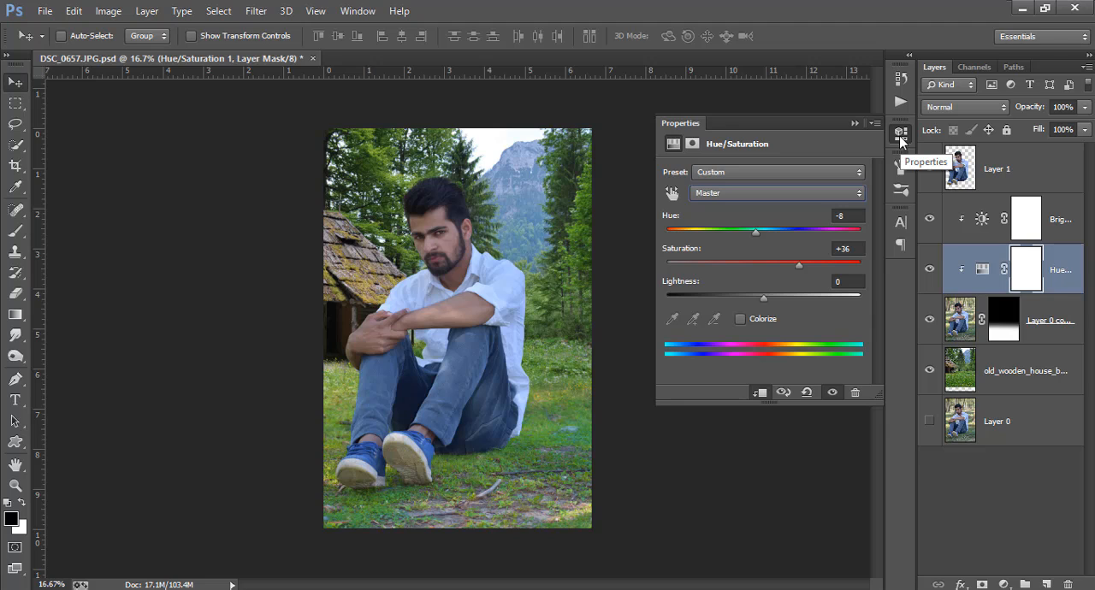
# Set the Greens hue of the Hue/Saturation adjustment to -4 and close its settings.
pyautogui.click(745, 193)
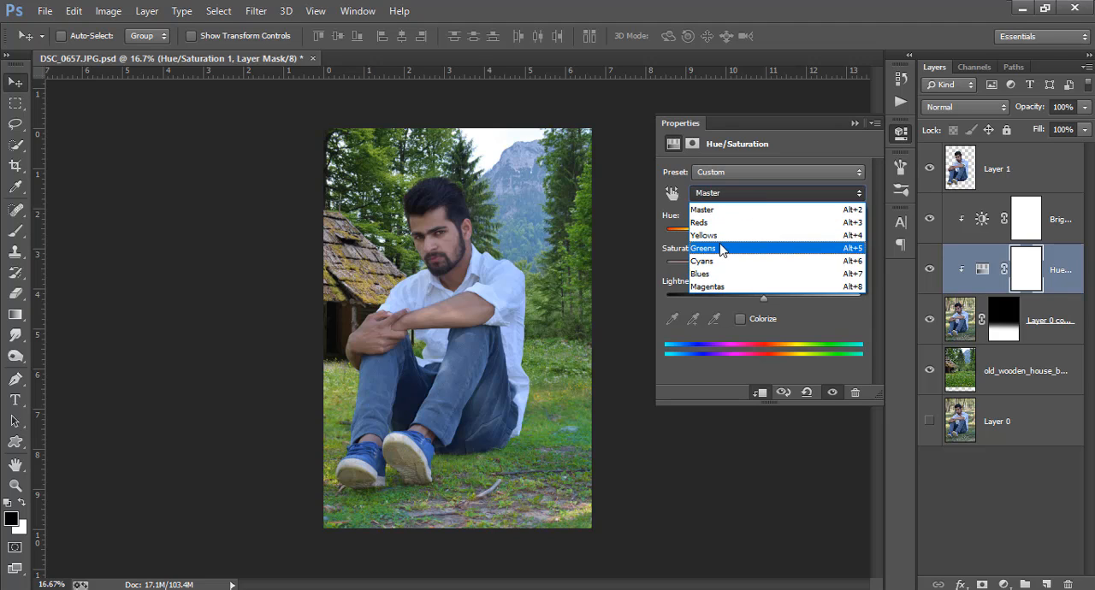
pyautogui.click(723, 247)
pyautogui.moveTo(758, 230); pyautogui.dragTo(751, 235)
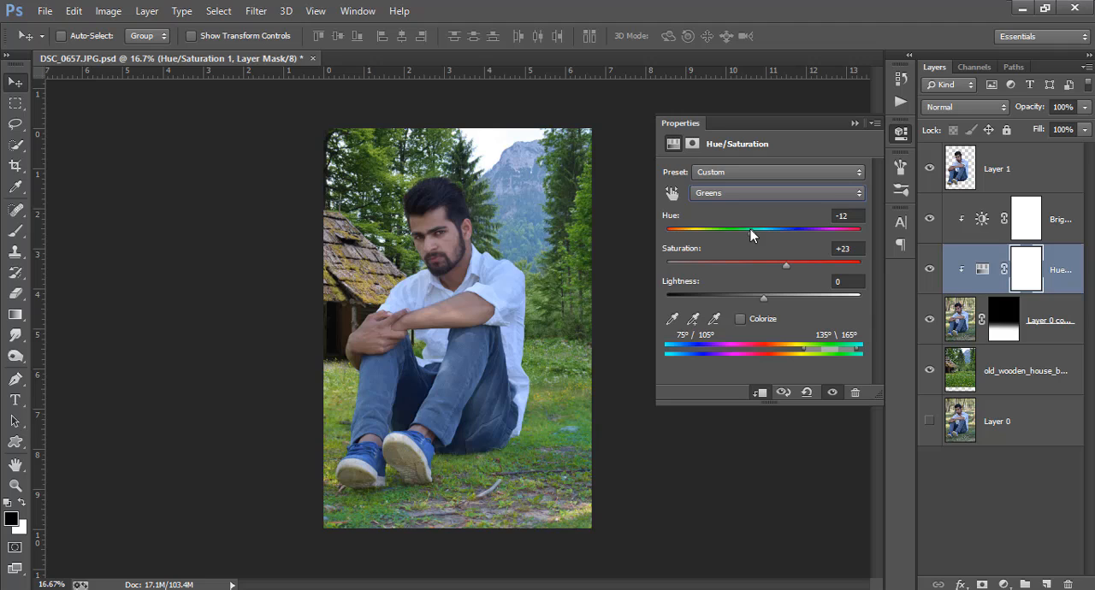
pyautogui.click(900, 132)
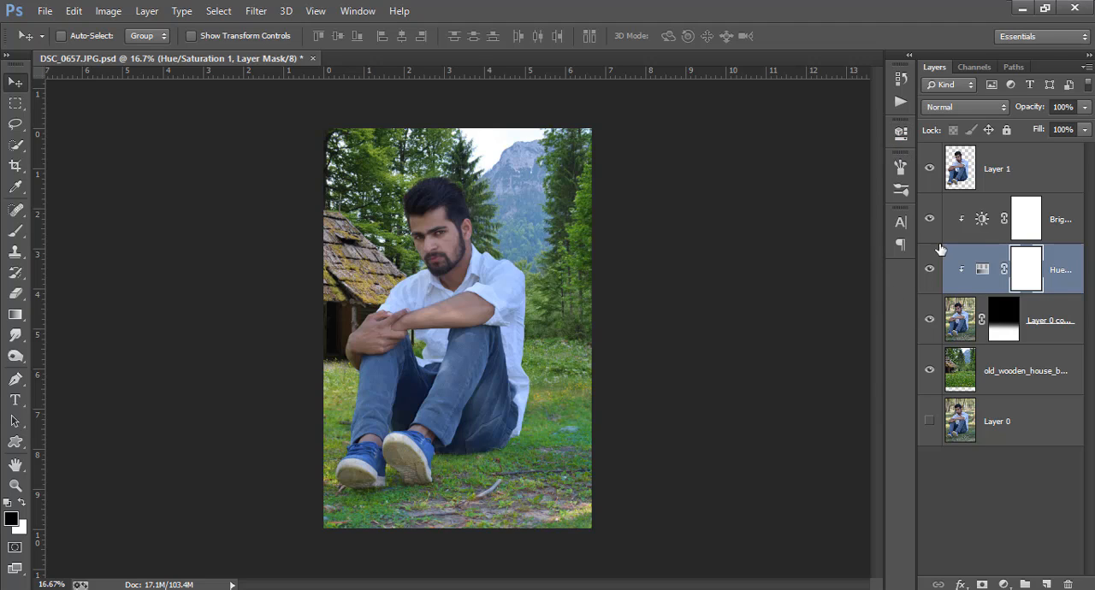
# Reopen the Hue/Saturation adjustment, set the Yellows hue to +36 and lower the Yellows saturation.
pyautogui.doubleClick(982, 269)
pyautogui.click(757, 194)
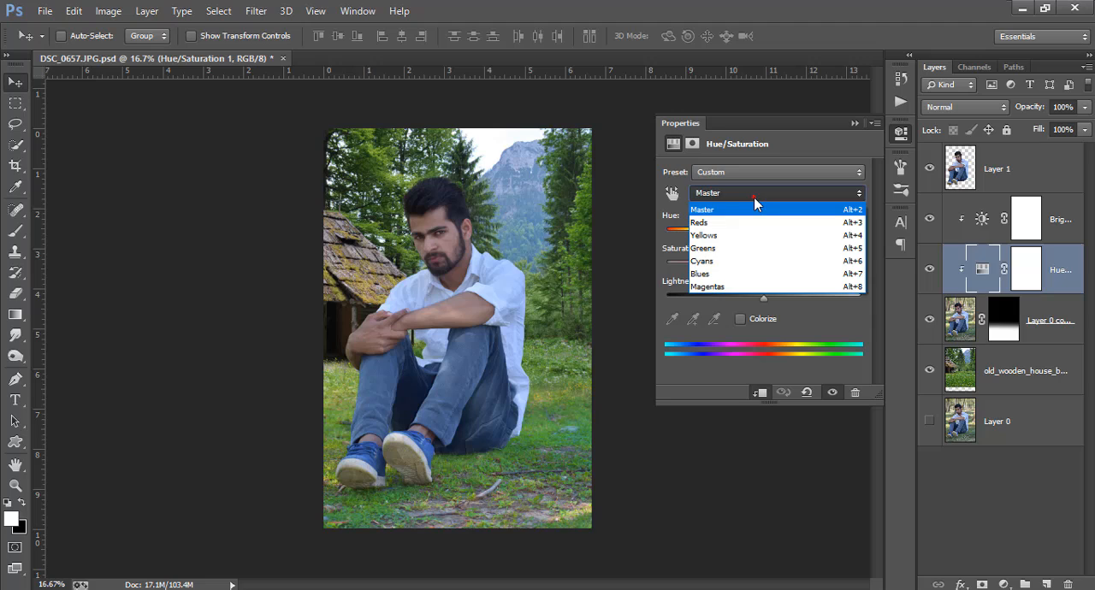
pyautogui.click(723, 237)
pyautogui.moveTo(764, 232); pyautogui.dragTo(799, 228)
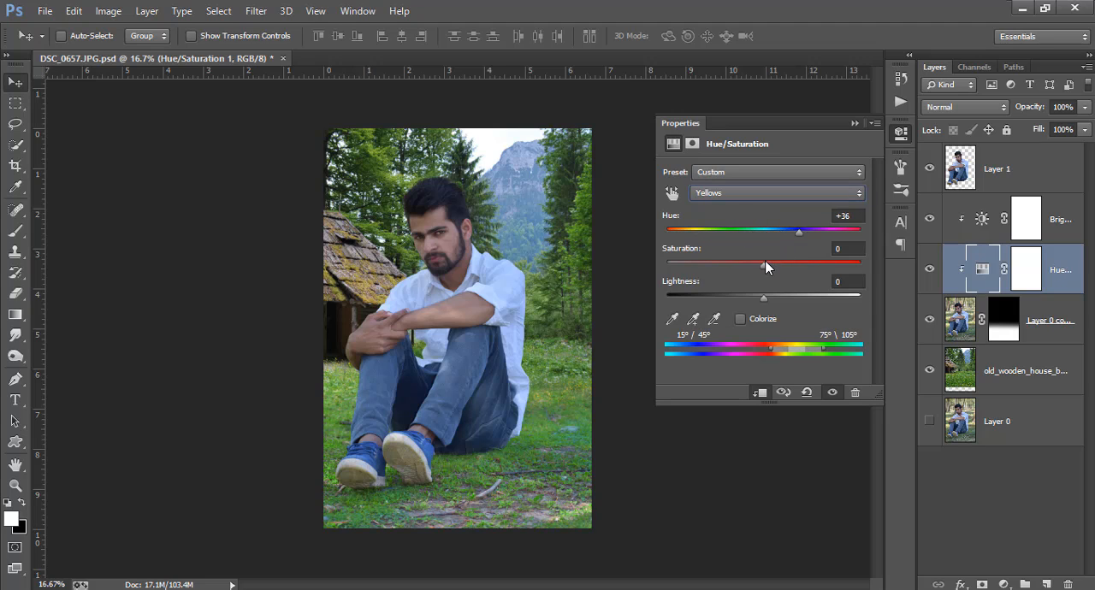
pyautogui.moveTo(764, 263)
pyautogui.mouseDown()
pyautogui.moveTo(788, 261)
pyautogui.moveTo(658, 263)
pyautogui.moveTo(828, 263)
pyautogui.moveTo(731, 262)
pyautogui.moveTo(746, 262)
pyautogui.mouseUp()
pyautogui.click(900, 132)
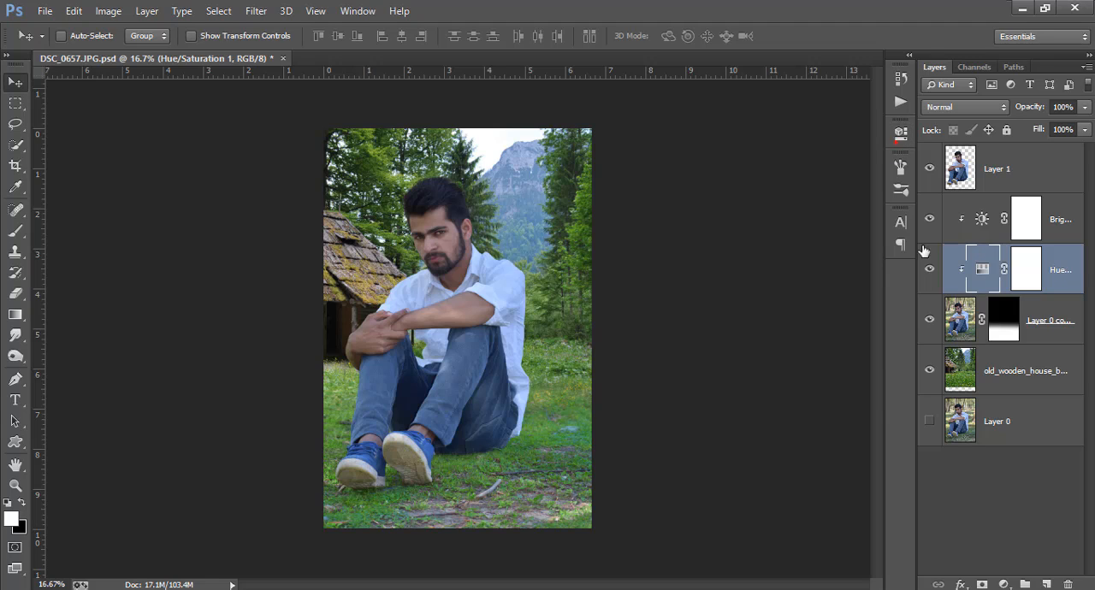
# Add a Brightness/Contrast adjustment clipped to the wooden house background layer and fine-tune its brightness.
pyautogui.click(1026, 361)
pyautogui.click(1004, 584)
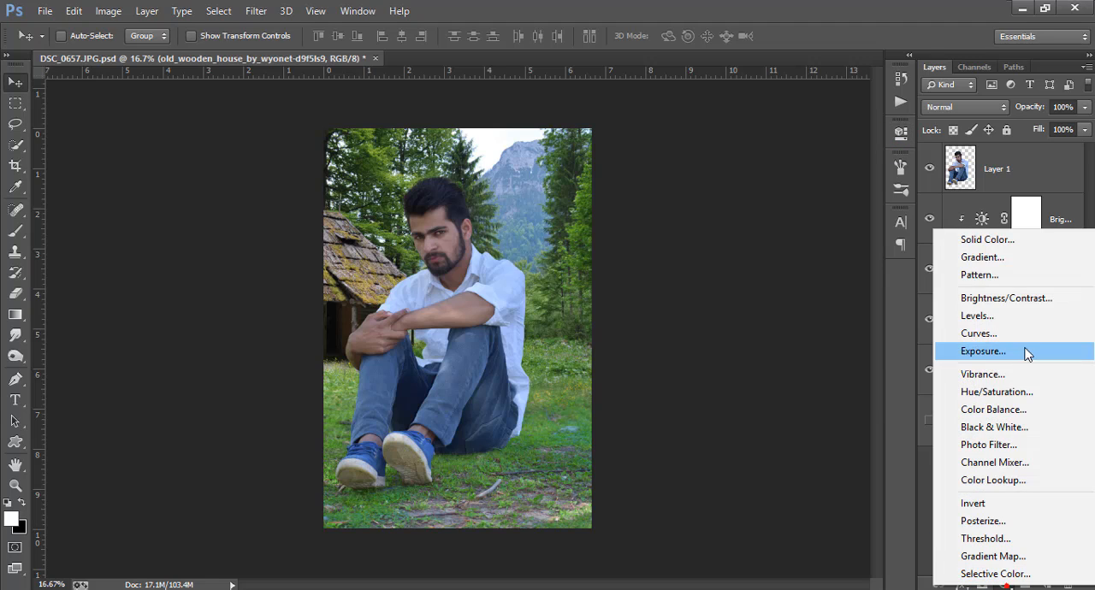
pyautogui.click(1006, 300)
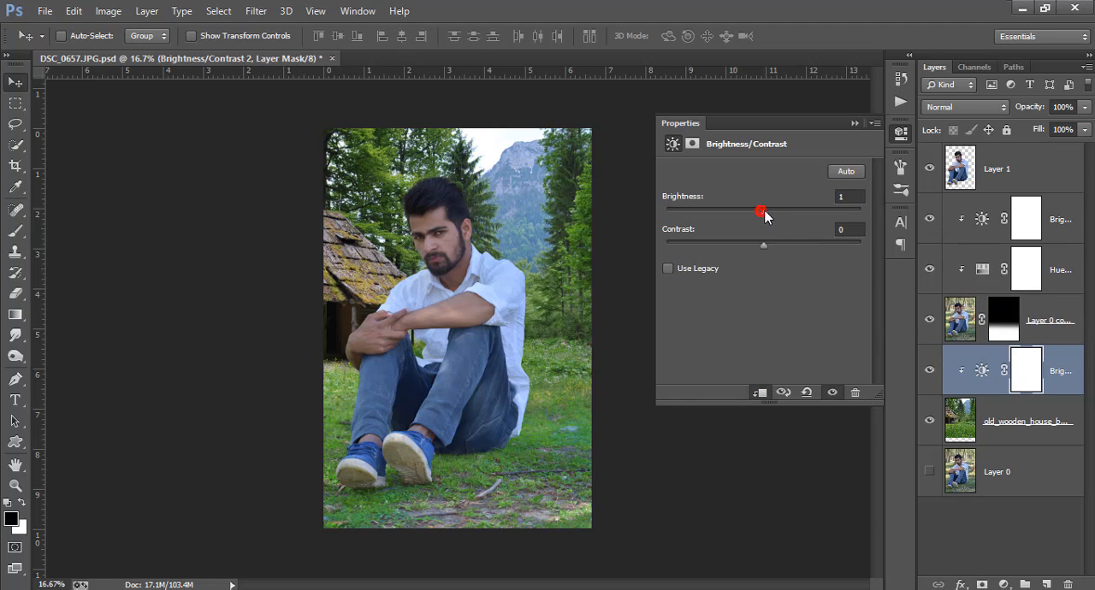
pyautogui.moveTo(761, 212); pyautogui.dragTo(763, 213)
# Add a Hue/Saturation adjustment clipped to the wooden house background layer and adjust its hue and saturation.
pyautogui.click(1018, 437)
pyautogui.click(1004, 584)
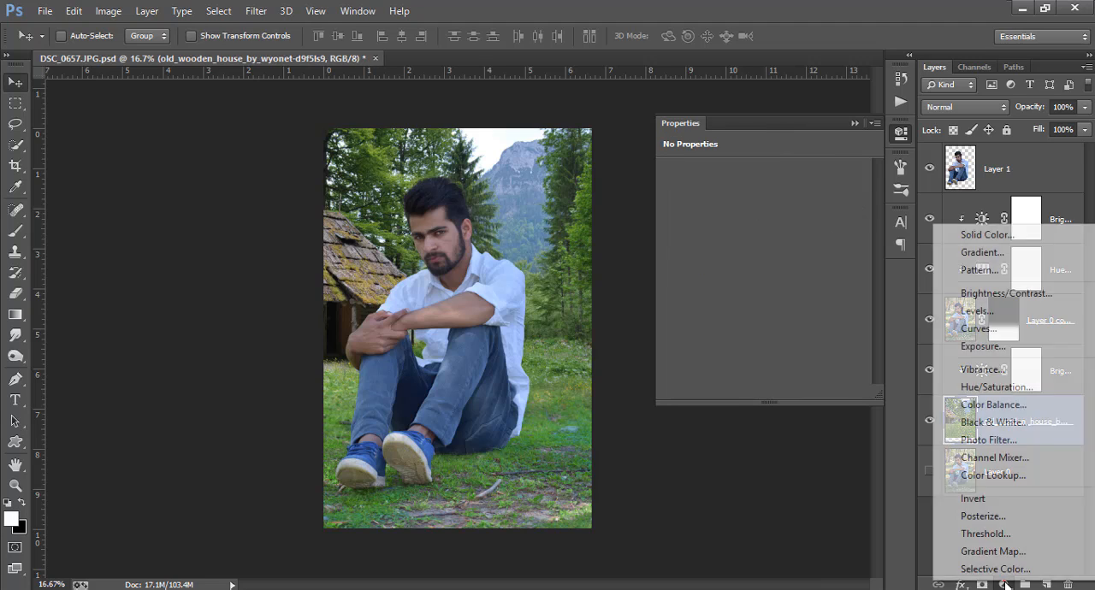
pyautogui.click(993, 387)
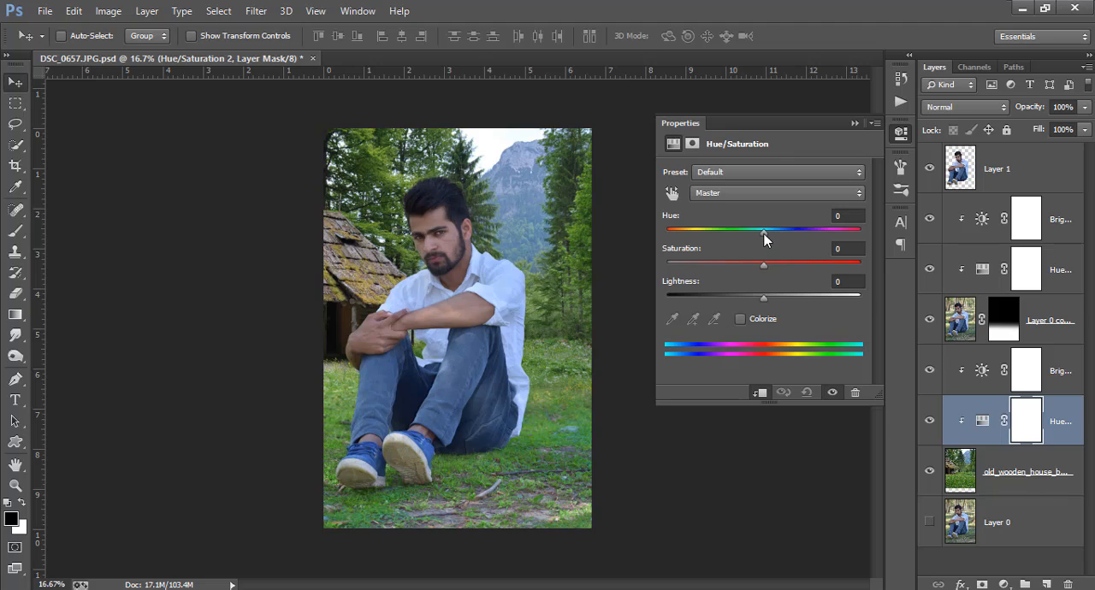
pyautogui.moveTo(764, 233); pyautogui.dragTo(775, 262)
pyautogui.click(899, 134)
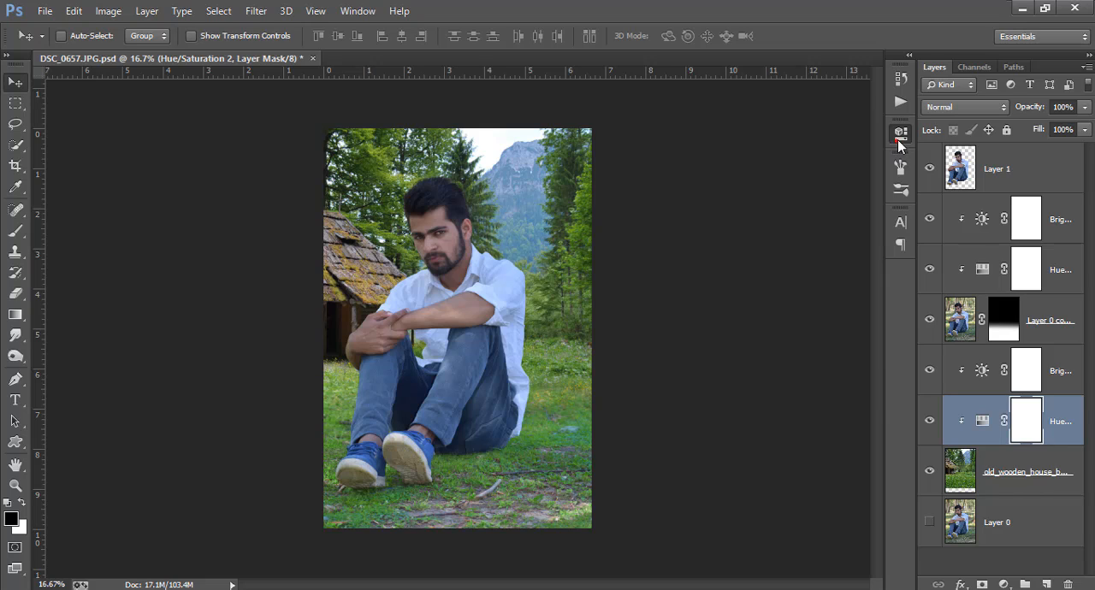
pyautogui.click(1012, 175)
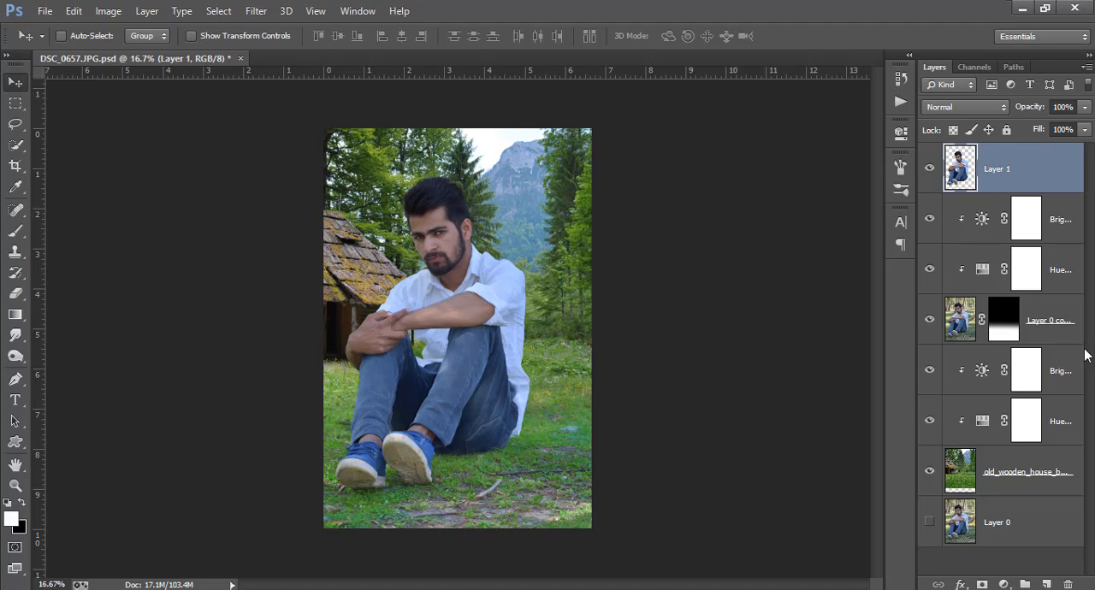
pyautogui.click(1004, 585)
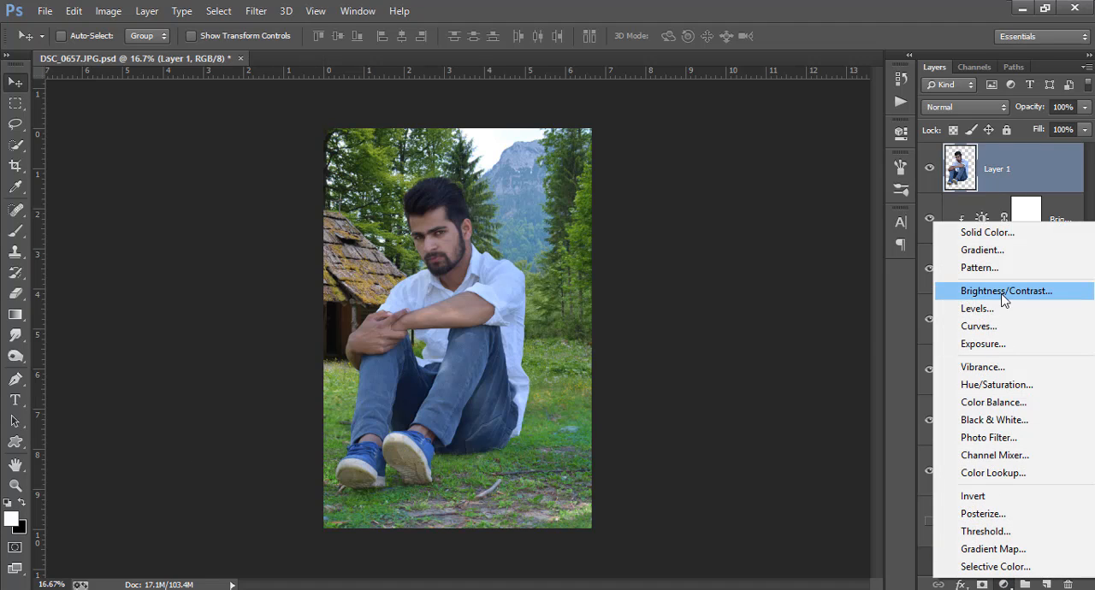
pyautogui.click(904, 279)
# Duplicate the ground's Hue/Saturation 1 adjustment, move the copy above Layer 1 and clip it to Layer 1.
pyautogui.click(1060, 270)
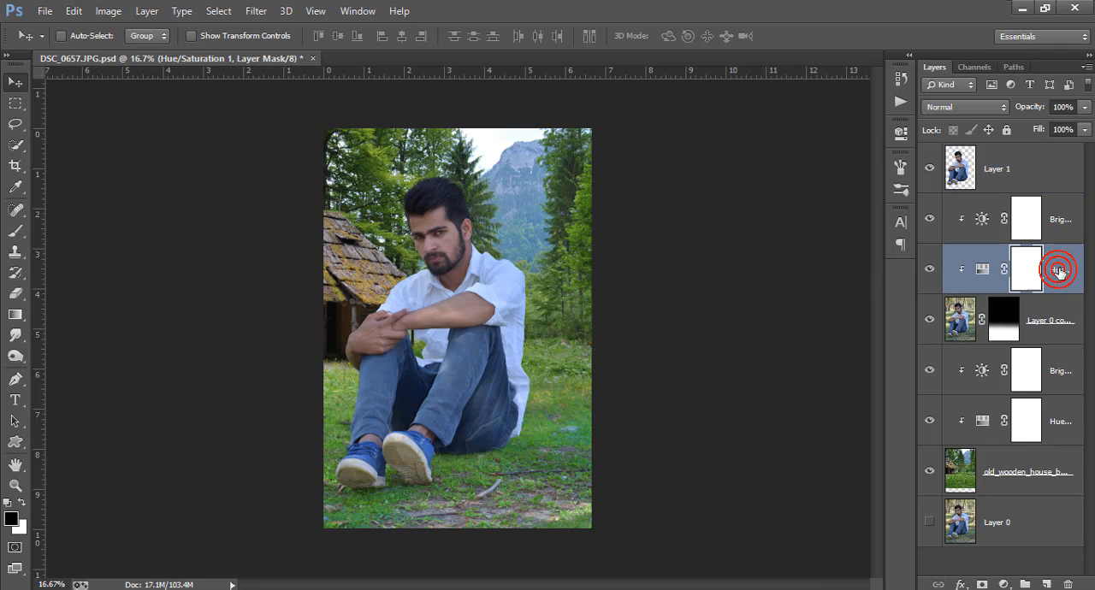
pyautogui.rightClick(1063, 272)
pyautogui.click(770, 151)
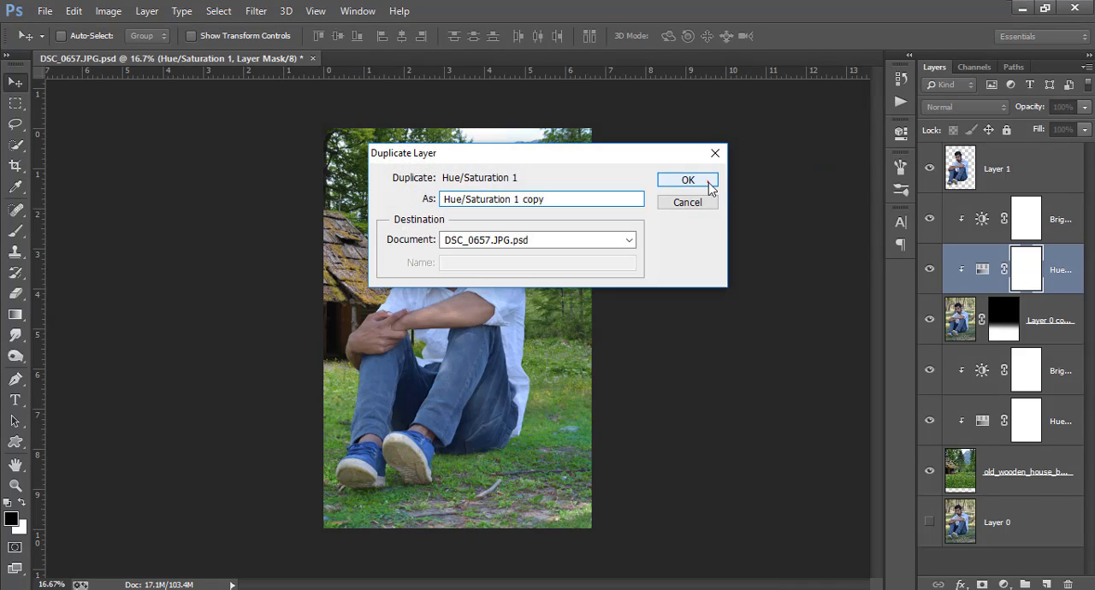
pyautogui.click(694, 180)
pyautogui.moveTo(1076, 275); pyautogui.dragTo(1045, 153)
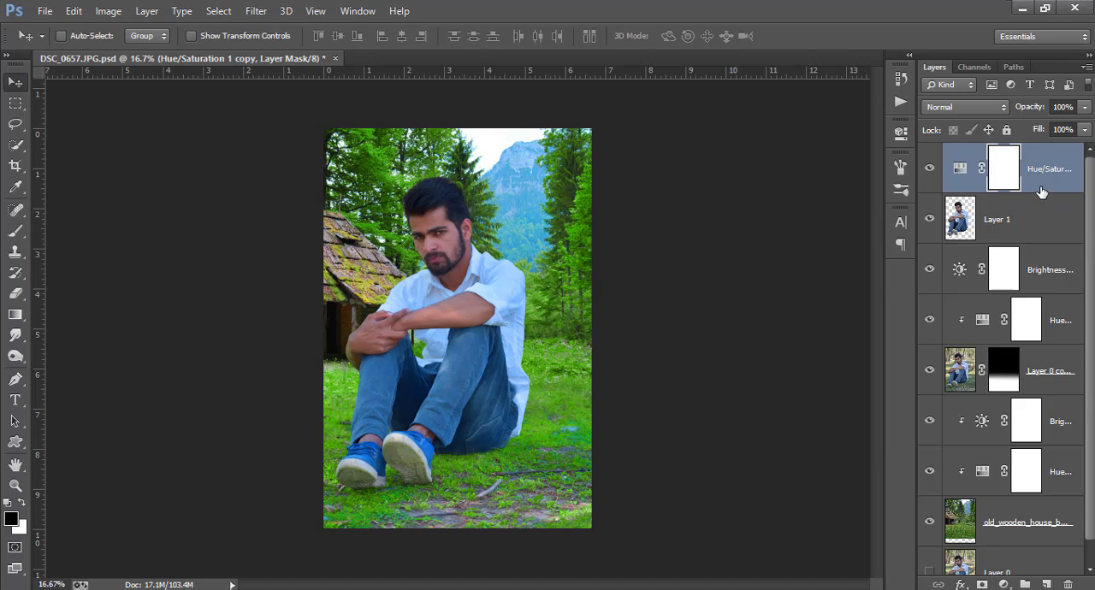
pyautogui.rightClick(1040, 186)
pyautogui.click(782, 295)
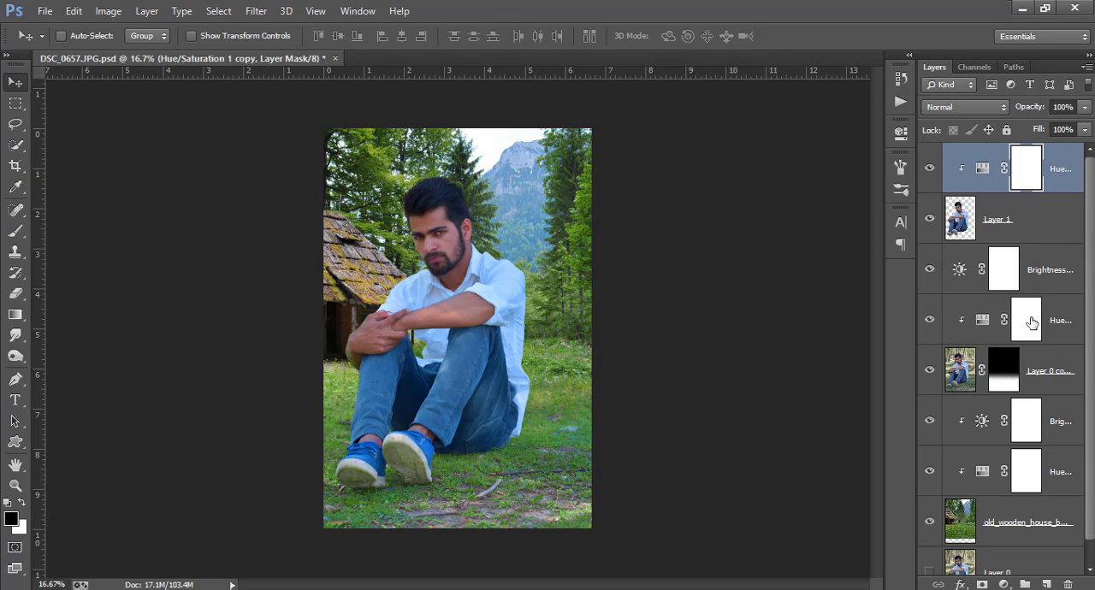
# Clip the Brightness/Contrast adjustment beneath Layer 1 to the ground layer again.
pyautogui.click(1059, 281)
pyautogui.rightClick(1059, 281)
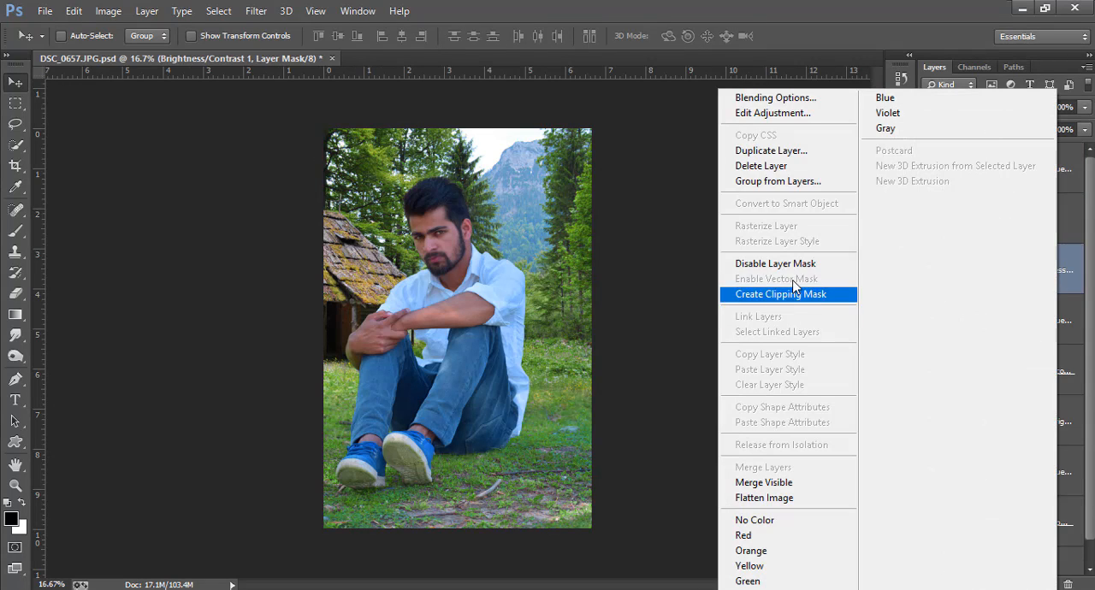
pyautogui.click(782, 295)
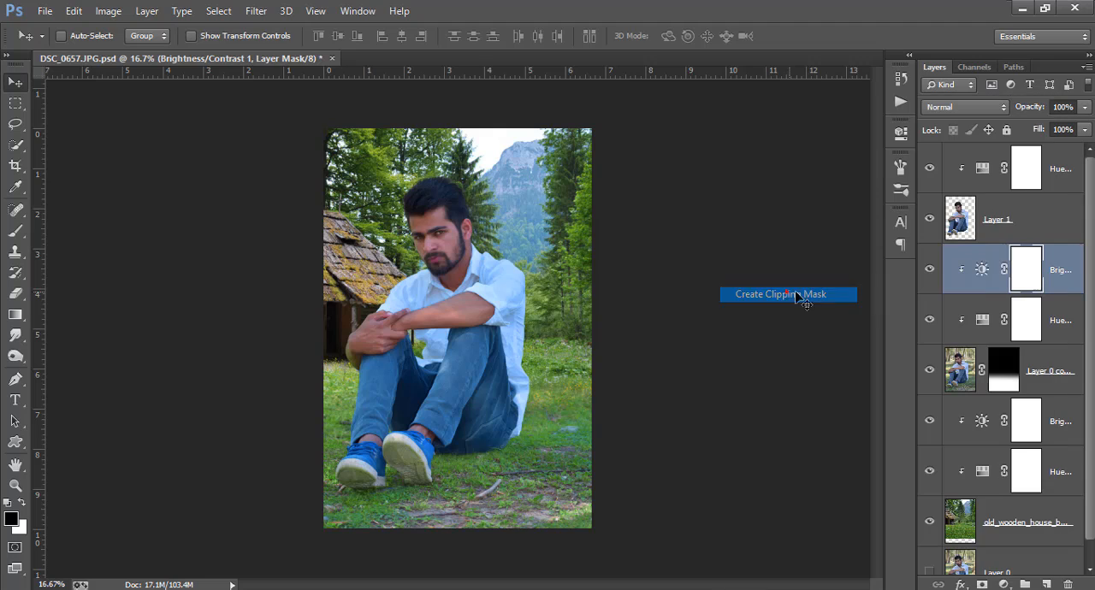
# Set the Reds saturation to -26 in the Hue/Saturation adjustment clipped to Layer 1.
pyautogui.doubleClick(983, 173)
pyautogui.click(730, 193)
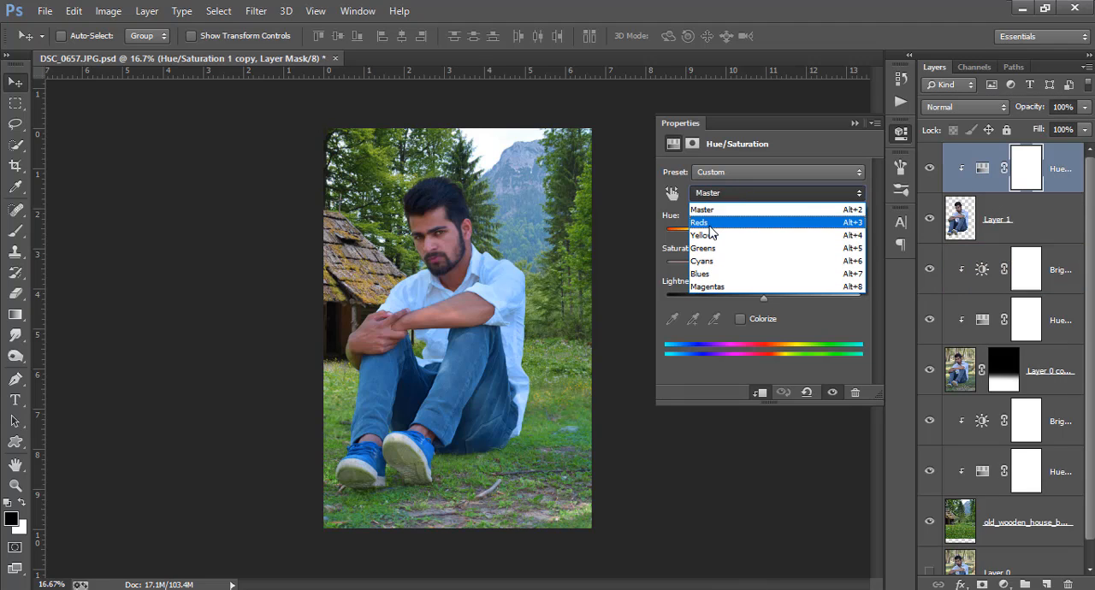
pyautogui.click(729, 208)
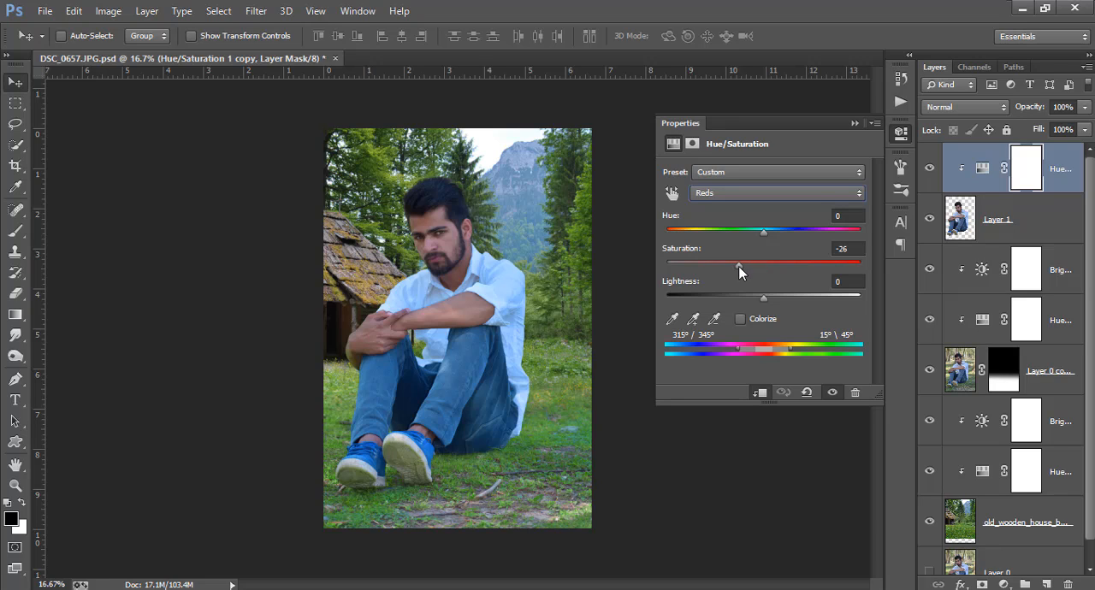
pyautogui.click(901, 134)
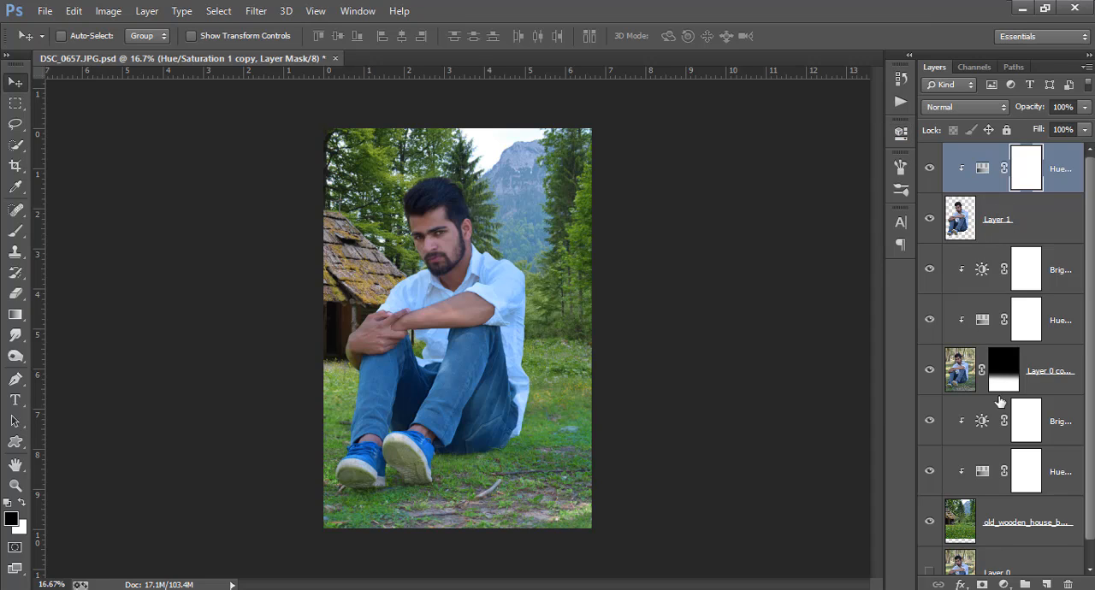
# Add a Brightness/Contrast adjustment clipped to the man's layer and raise its brightness and contrast.
pyautogui.click(1003, 585)
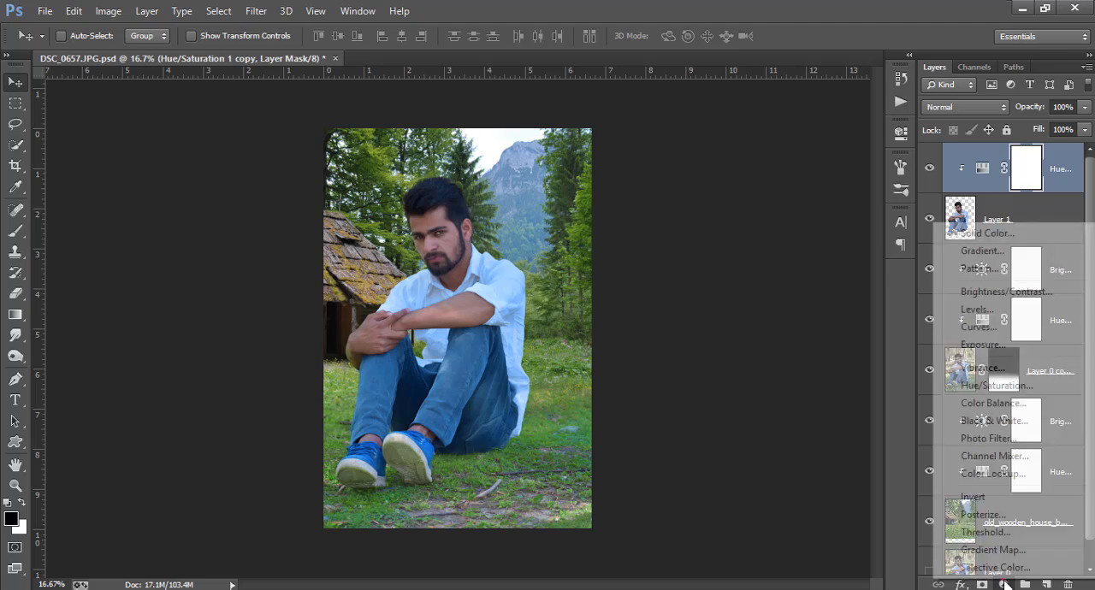
pyautogui.click(989, 291)
pyautogui.click(760, 393)
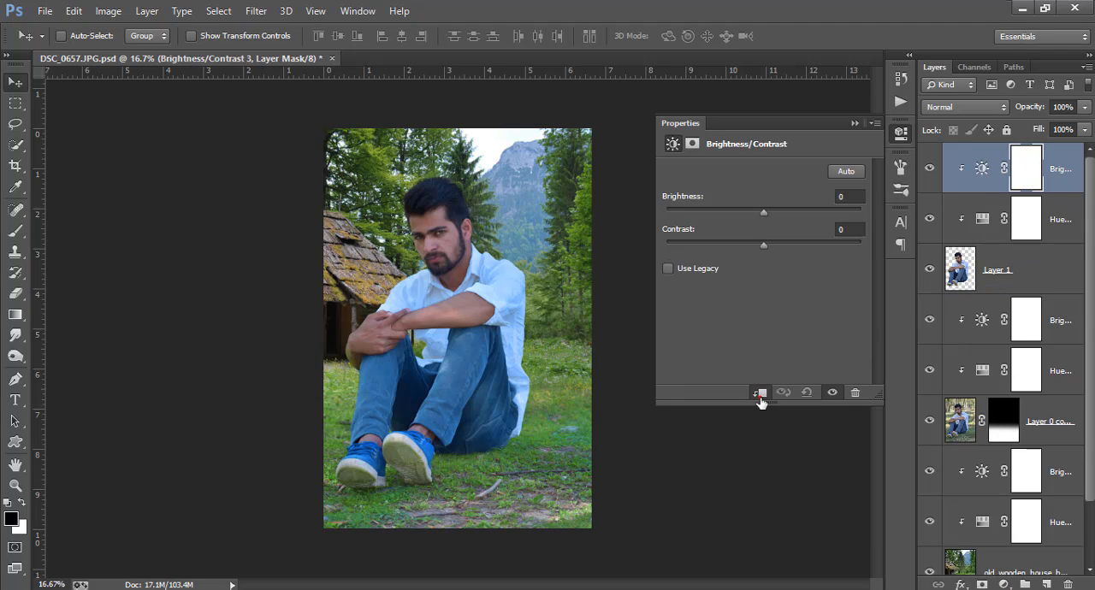
pyautogui.moveTo(756, 212); pyautogui.dragTo(802, 243)
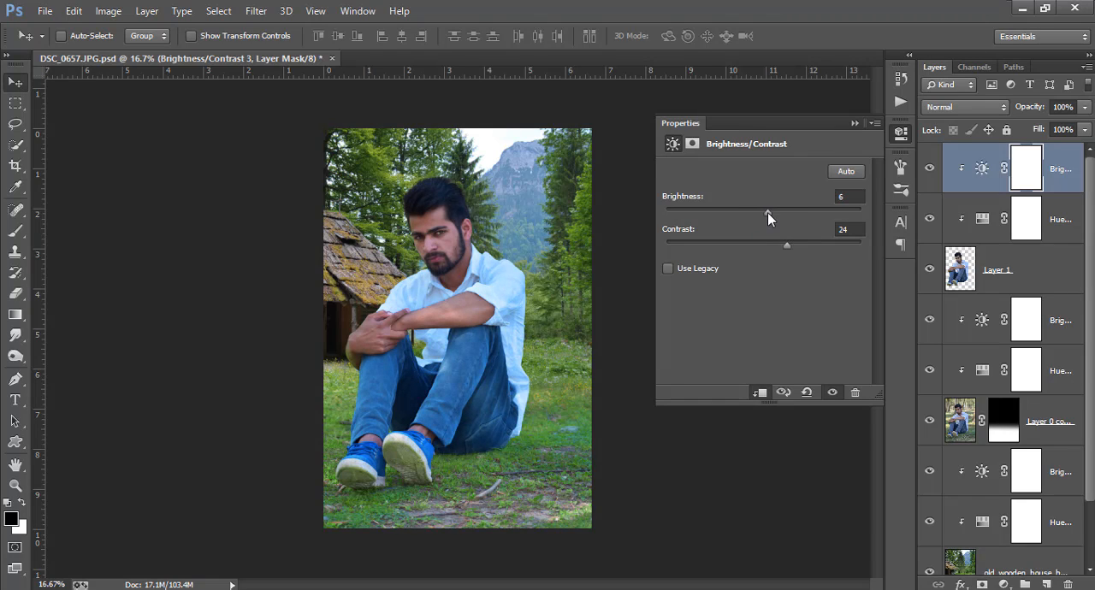
pyautogui.moveTo(767, 212); pyautogui.dragTo(771, 219)
pyautogui.moveTo(780, 243); pyautogui.dragTo(785, 244)
pyautogui.click(901, 133)
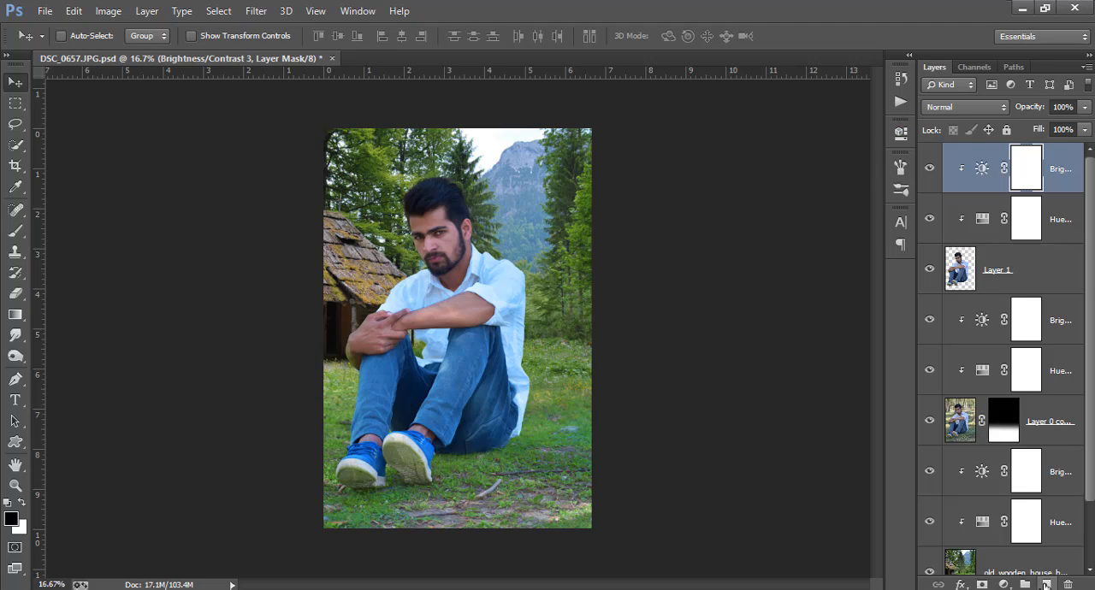
# Create a new layer beneath Layer 1, hide Layer 1 and fill the new layer with the merged background using Apply Image.
pyautogui.hotkey('ctrl', '2')
pyautogui.click(1048, 324)
pyautogui.click(1047, 584)
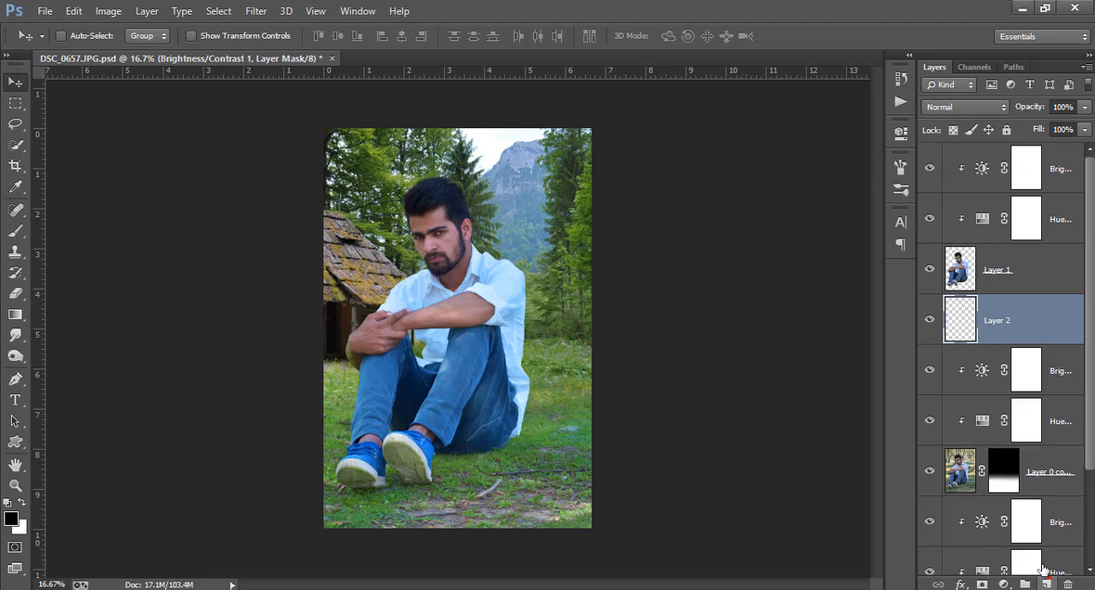
pyautogui.click(930, 270)
pyautogui.click(108, 10)
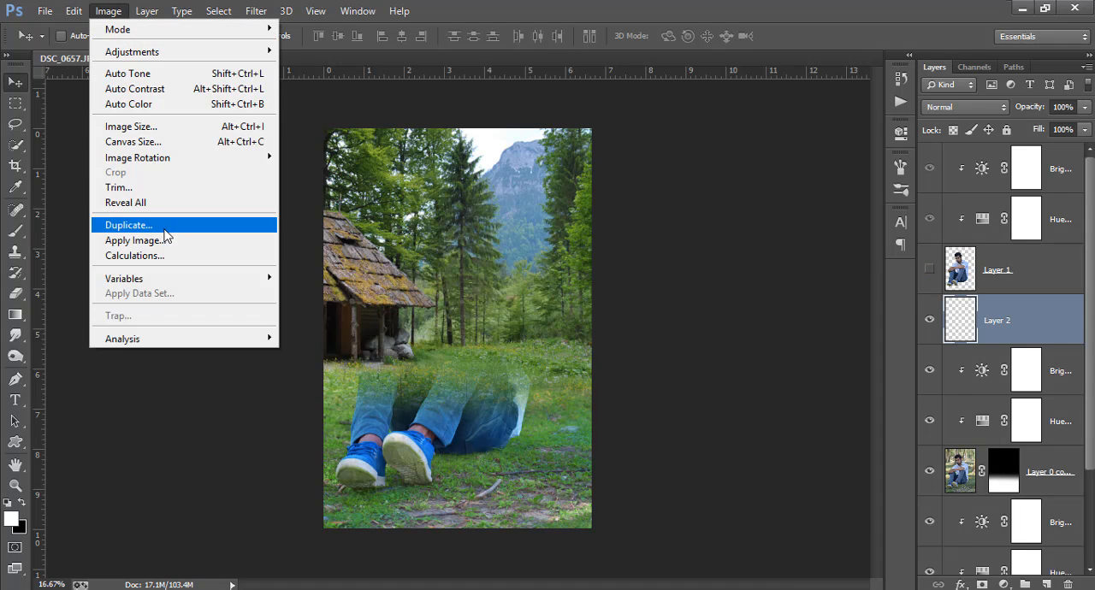
pyautogui.click(161, 239)
pyautogui.click(689, 161)
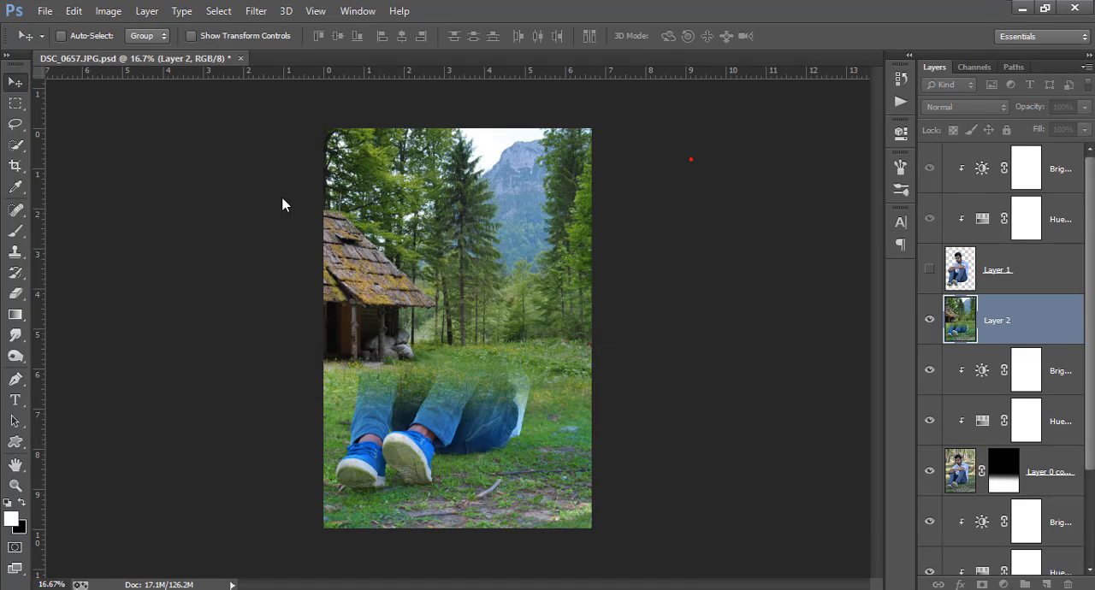
# Crop the image to the current canvas bounds with Delete Cropped Pixels on, and show Layer 1 again.
pyautogui.press('c')
pyautogui.click(477, 155)
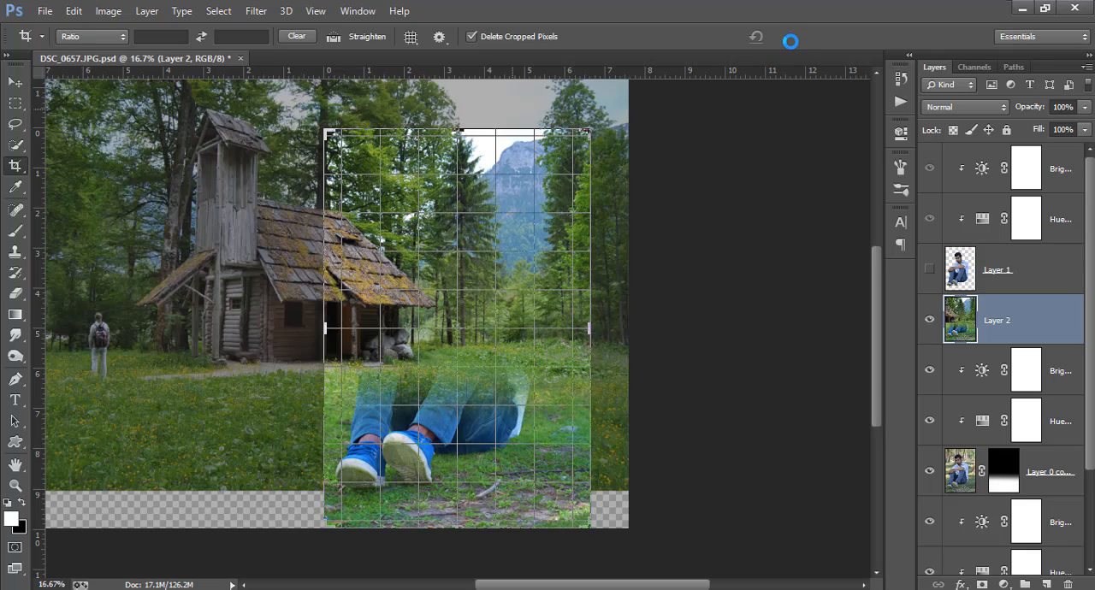
pyautogui.click(802, 39)
pyautogui.click(779, 212)
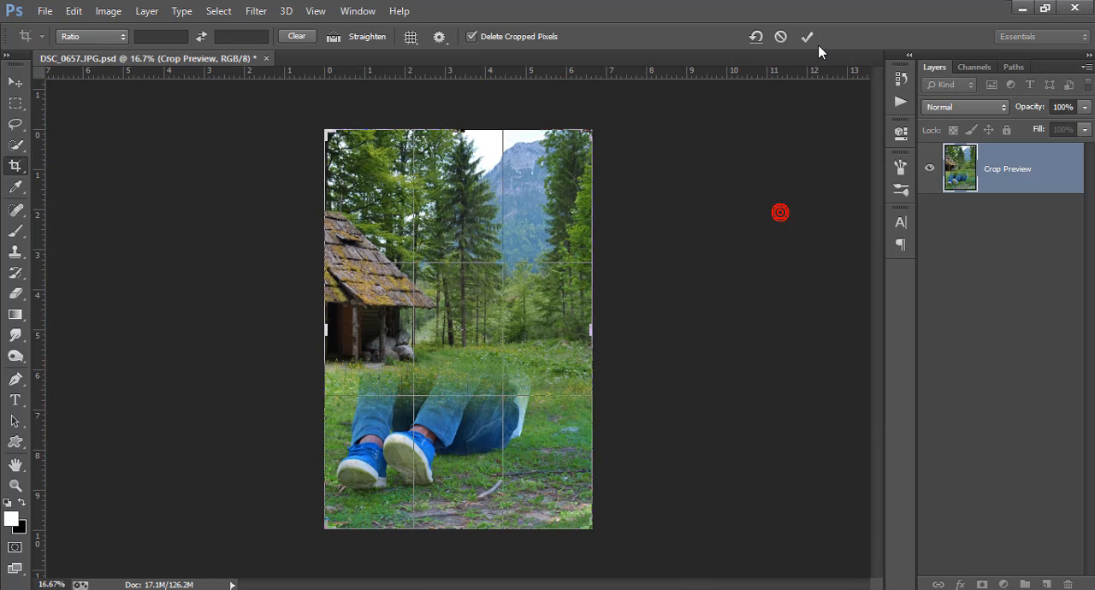
pyautogui.click(809, 37)
pyautogui.click(929, 270)
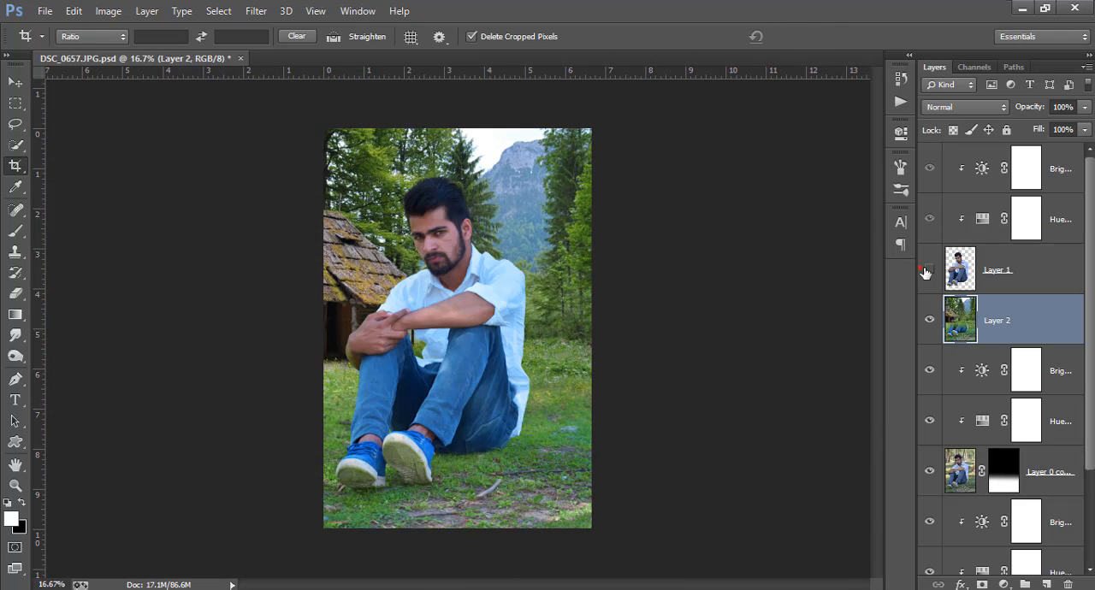
pyautogui.click(930, 271)
pyautogui.click(929, 271)
# Make a rectangular selection over about the upper three quarters of the image and feather it by 300 pixels.
pyautogui.click(15, 103)
pyautogui.moveTo(324, 130); pyautogui.dragTo(659, 428)
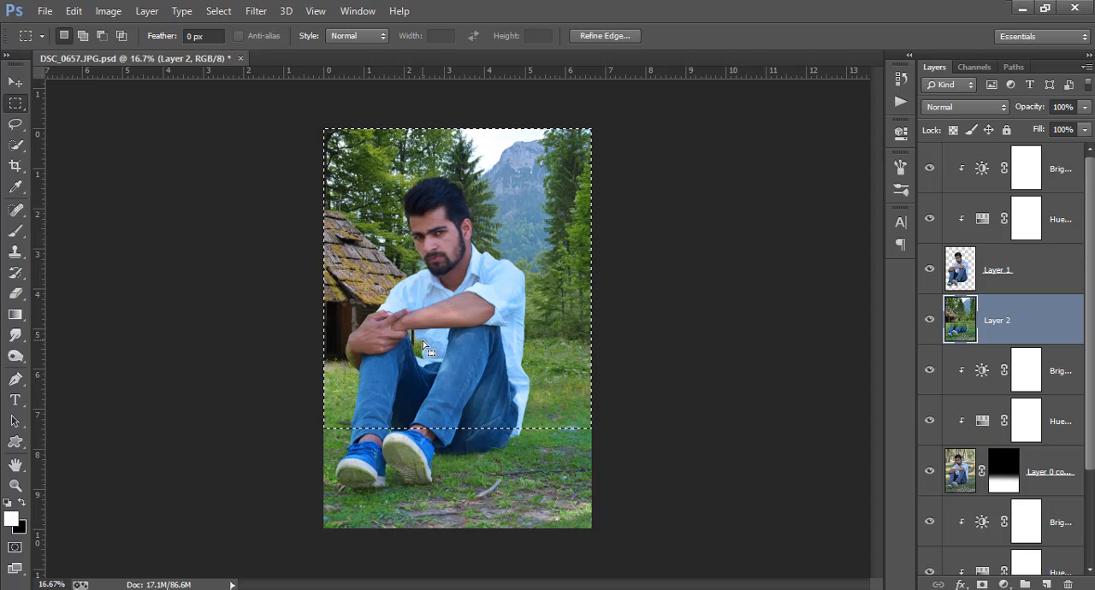
pyautogui.rightClick(339, 310)
pyautogui.click(381, 300)
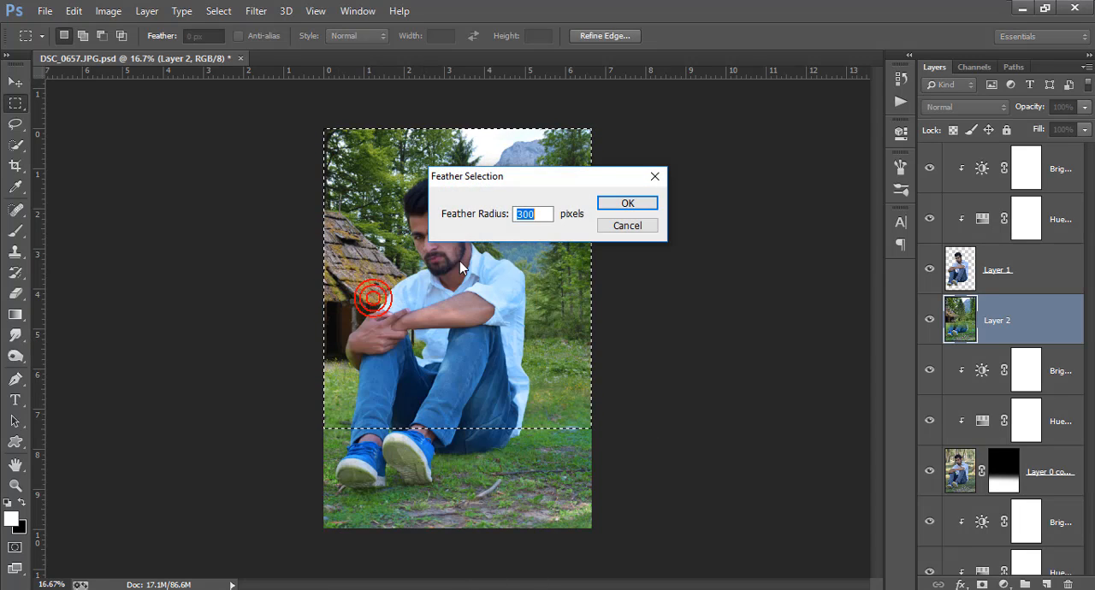
pyautogui.click(625, 205)
# Apply a Gaussian Blur with a 5.7 pixel radius to the selected area of Layer 2 and deselect.
pyautogui.click(256, 10)
pyautogui.moveTo(379, 184)
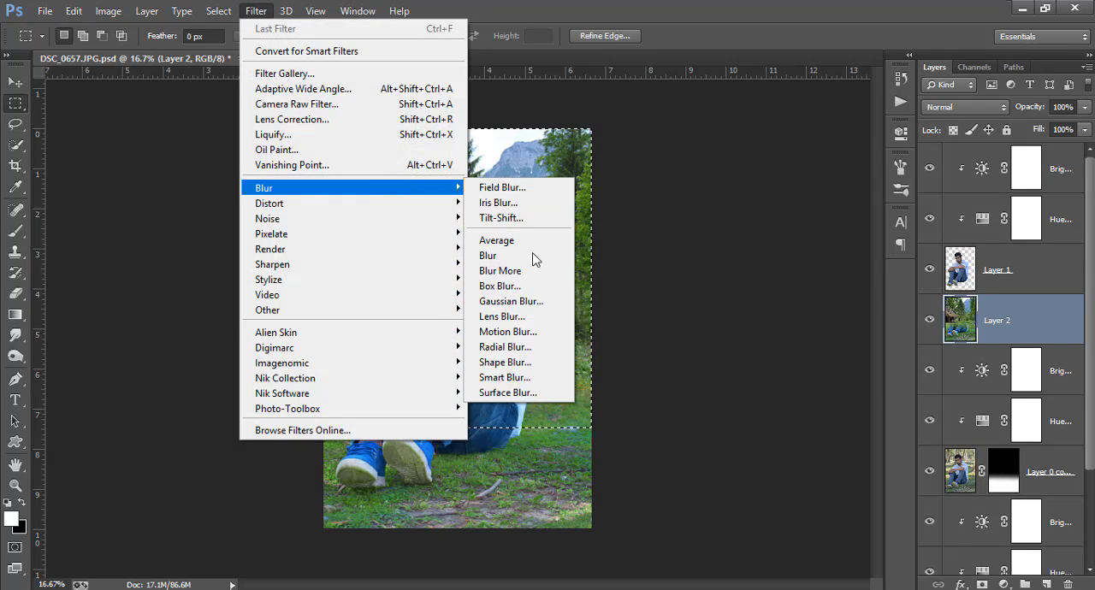
pyautogui.click(526, 301)
pyautogui.moveTo(703, 328); pyautogui.dragTo(715, 329)
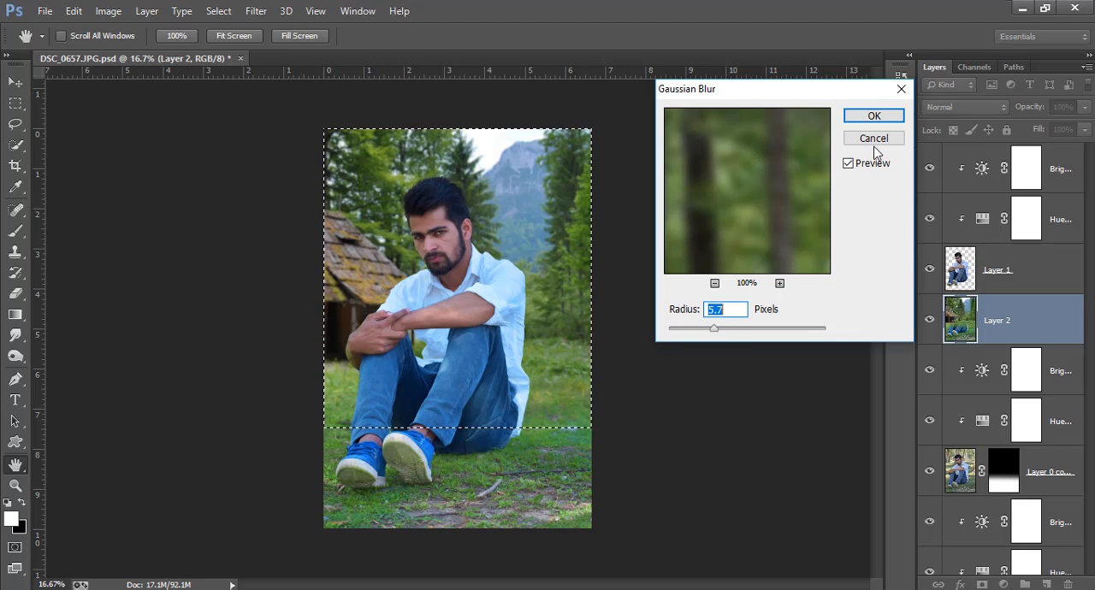
pyautogui.click(873, 116)
pyautogui.hotkey('ctrl', 'd')
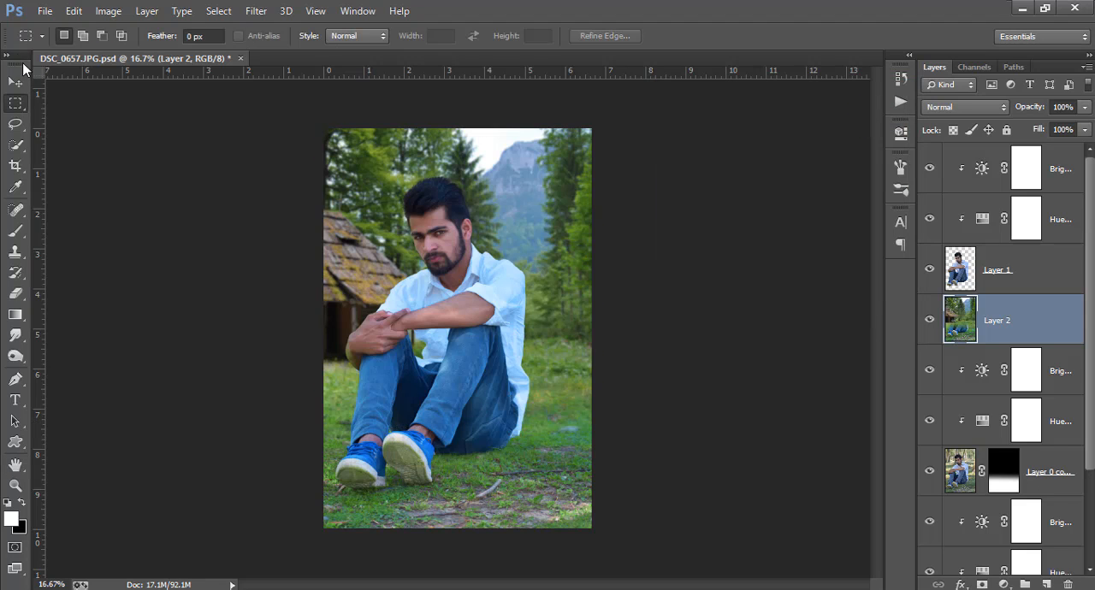
# Examine the blend between the man's clothes, legs and shoes and the blurred background up close.
pyautogui.click(16, 82)
pyautogui.hotkey('ctrl', '+')
pyautogui.hotkey('ctrl', '+')
pyautogui.hscroll(1, 513, 362)
pyautogui.scroll(-1, 514, 362)
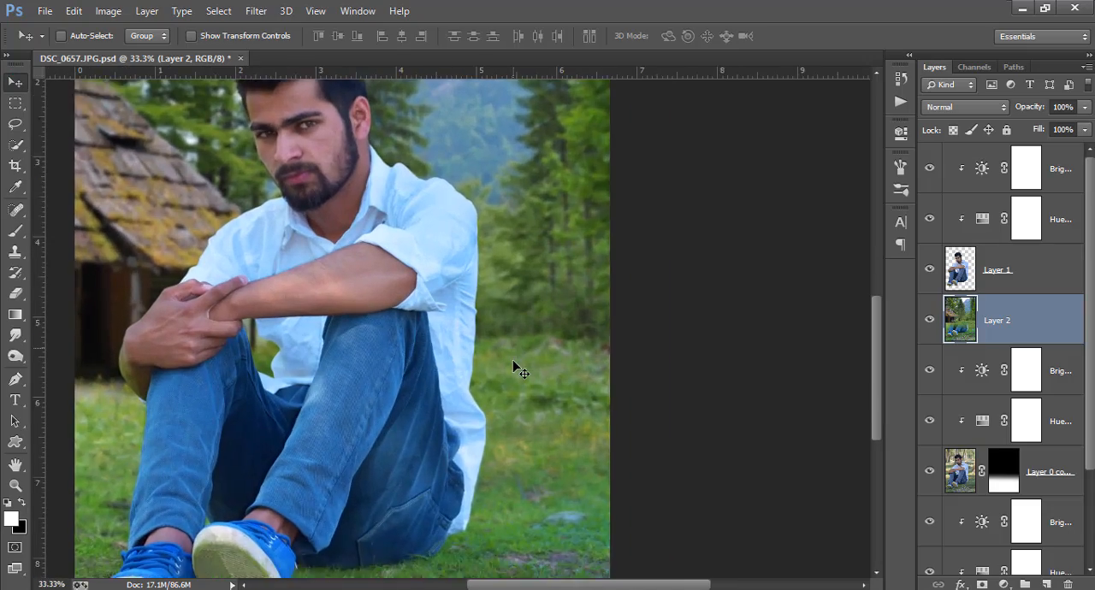
pyautogui.scroll(-3, 513, 362)
pyautogui.hotkey('ctrl', '+')
pyautogui.hotkey('ctrl', '+')
pyautogui.hscroll(-5, 466, 346)
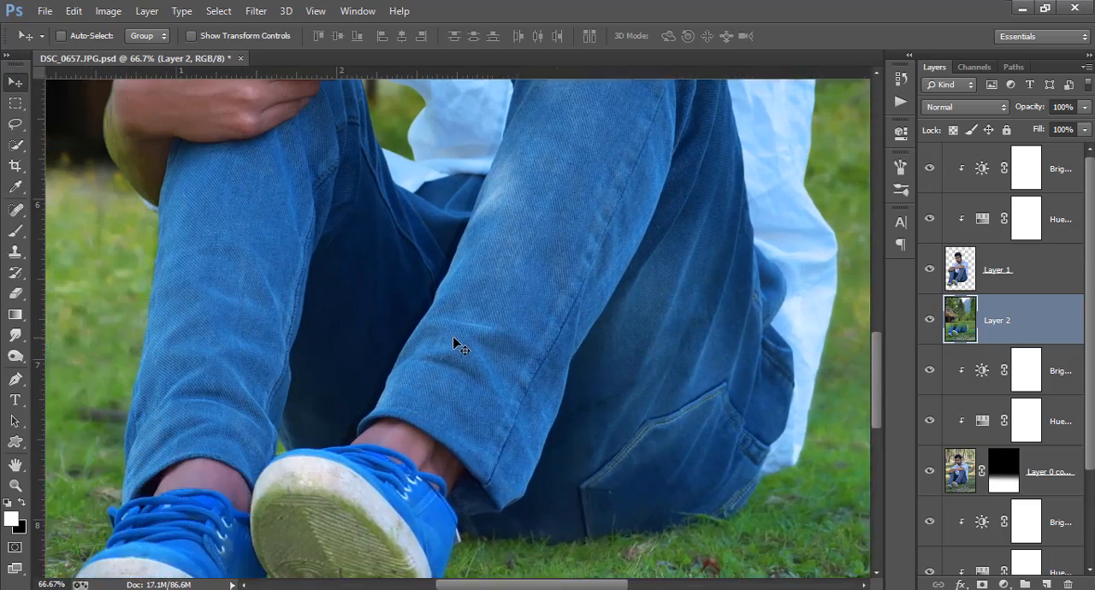
pyautogui.hotkey('ctrl', '-')
pyautogui.hotkey('ctrl', '-')
pyautogui.hotkey('ctrl', '-')
pyautogui.hotkey('ctrl', '-')
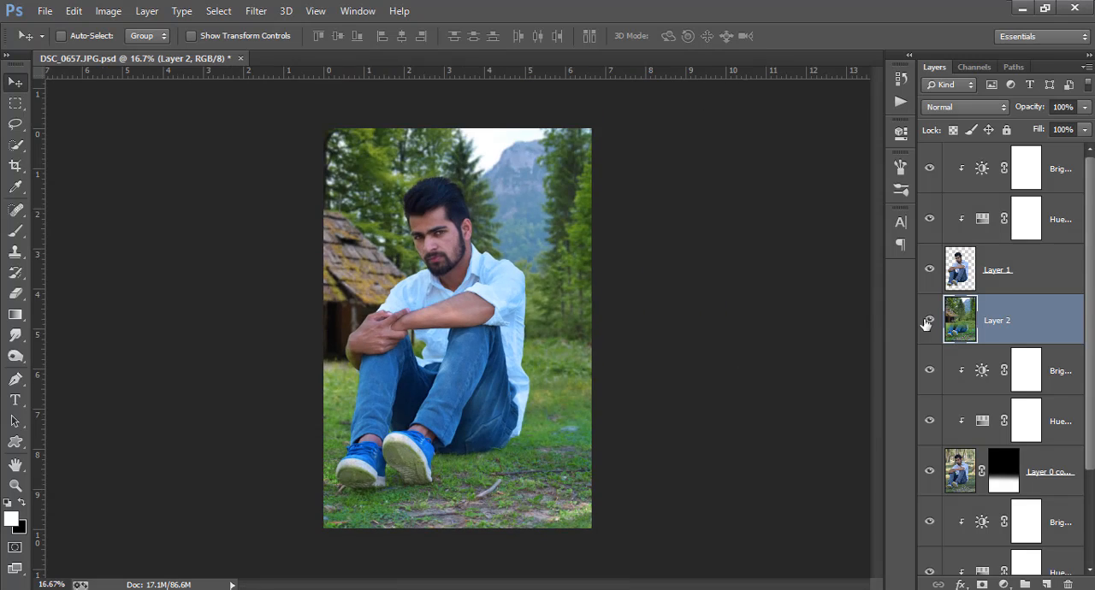
# Add a new layer above the top Brightness/Contrast adjustment and fill it with Apply Image using Merged, RGB, Multiply and 100% opacity.
pyautogui.click(1014, 269)
pyautogui.click(1076, 177)
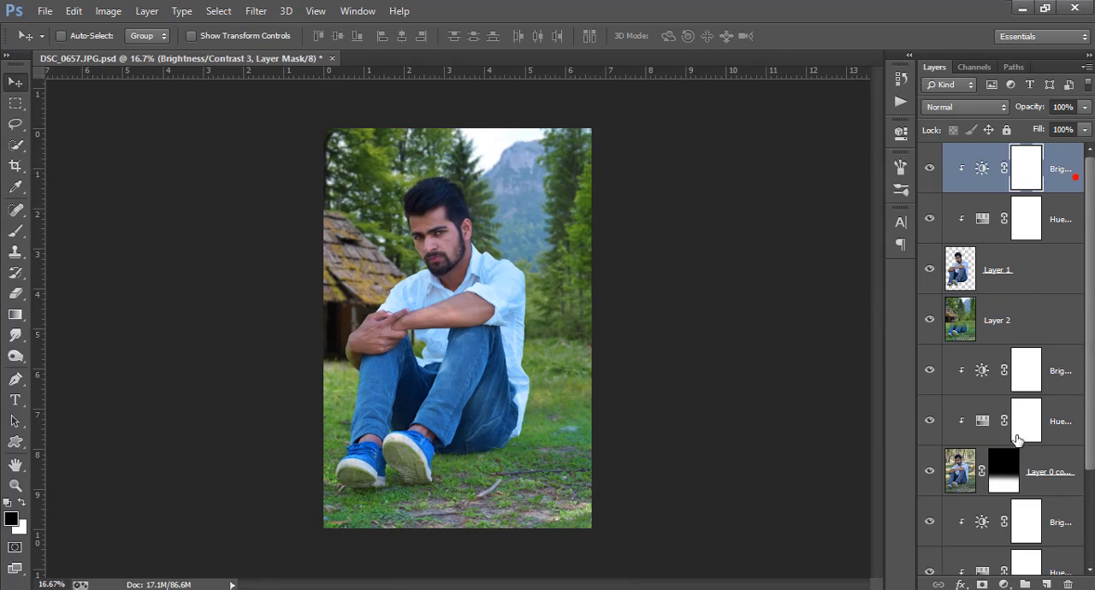
pyautogui.click(1046, 585)
pyautogui.press('x')
pyautogui.click(108, 10)
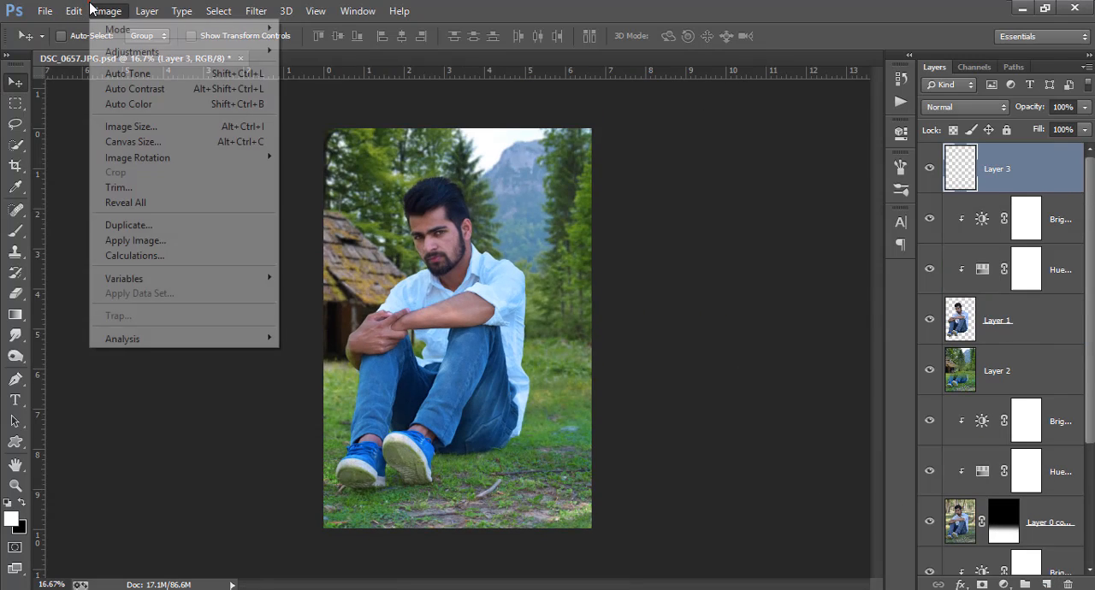
pyautogui.click(130, 240)
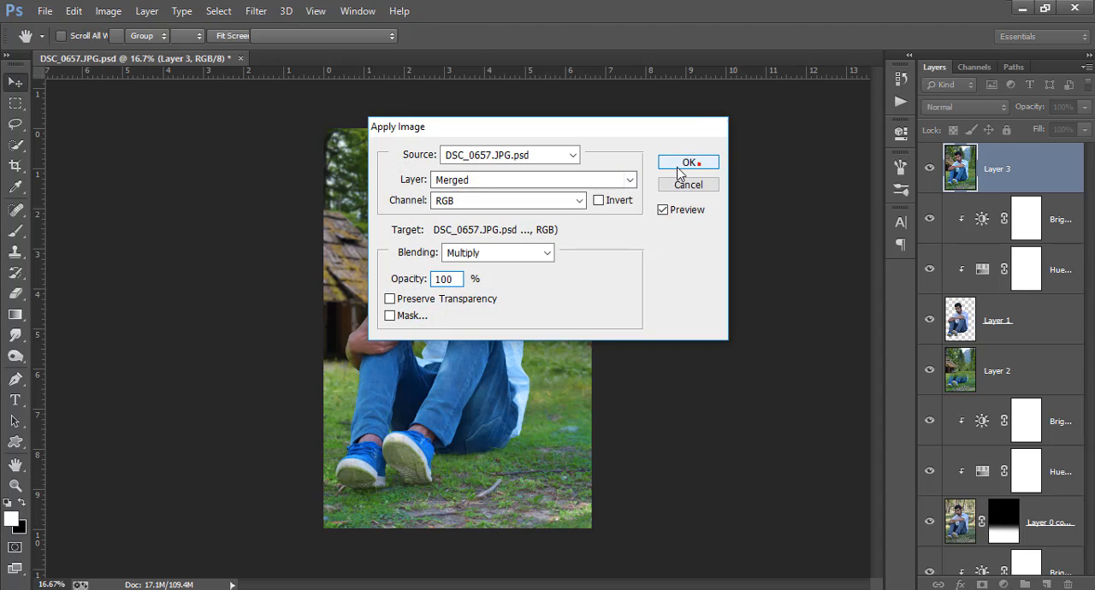
pyautogui.click(688, 163)
# Crop the image to the current canvas bounds with Delete Cropped Pixels on, and duplicate Layer 3.
pyautogui.click(15, 166)
pyautogui.click(188, 155)
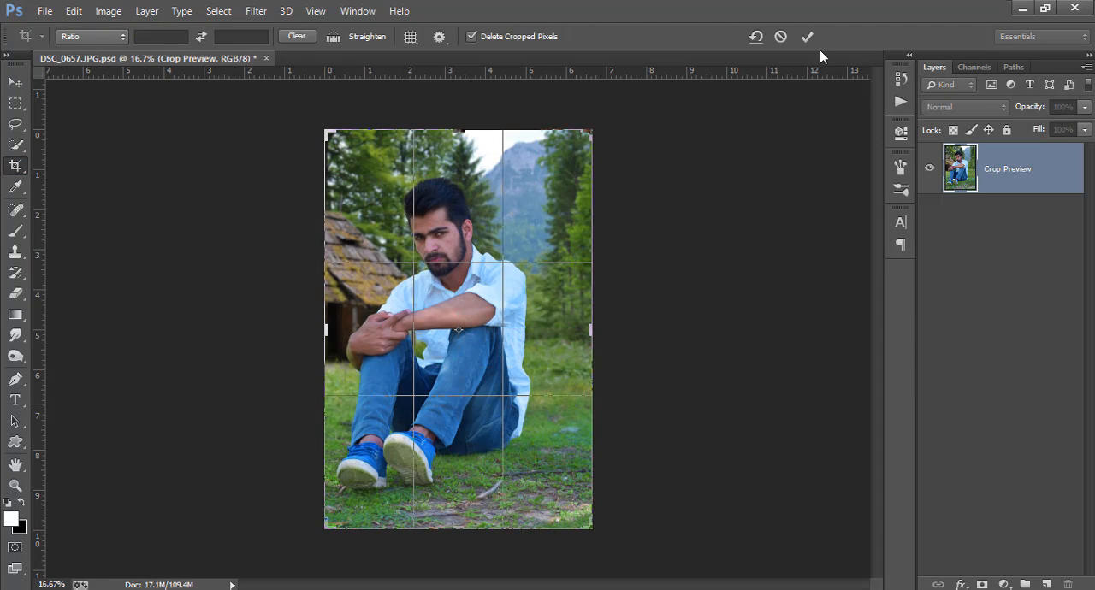
pyautogui.click(807, 37)
pyautogui.rightClick(1026, 168)
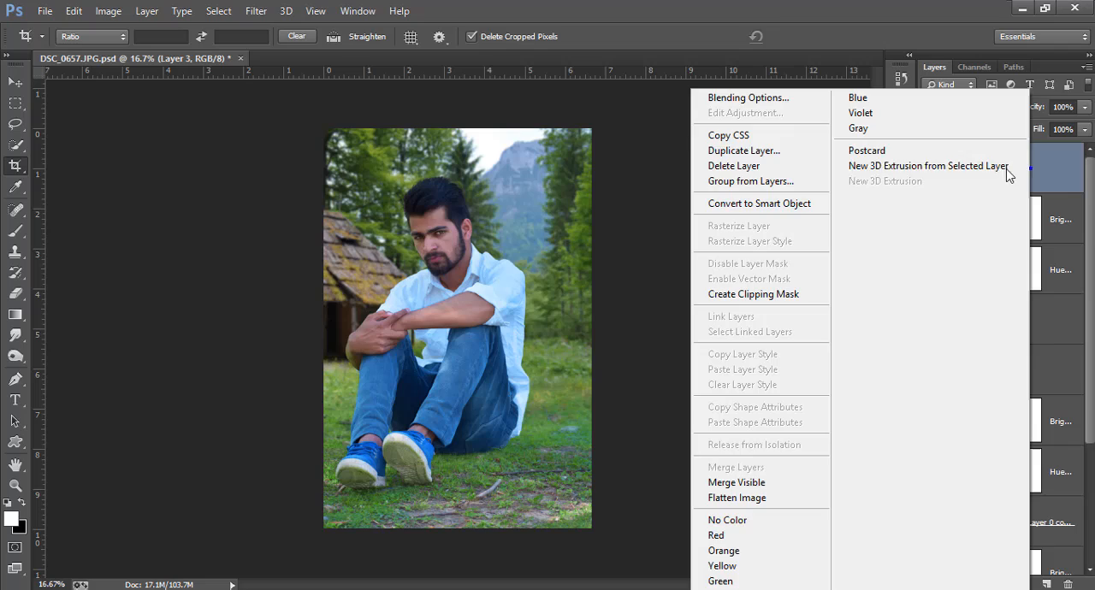
pyautogui.click(761, 151)
pyautogui.click(684, 182)
# In the Camera Raw Filter, set Contrast -19, Highlights -46, Shadows +68, Whites -67, Blacks -32, Clarity +17 and Vibrance +58.
pyautogui.click(255, 10)
pyautogui.click(297, 104)
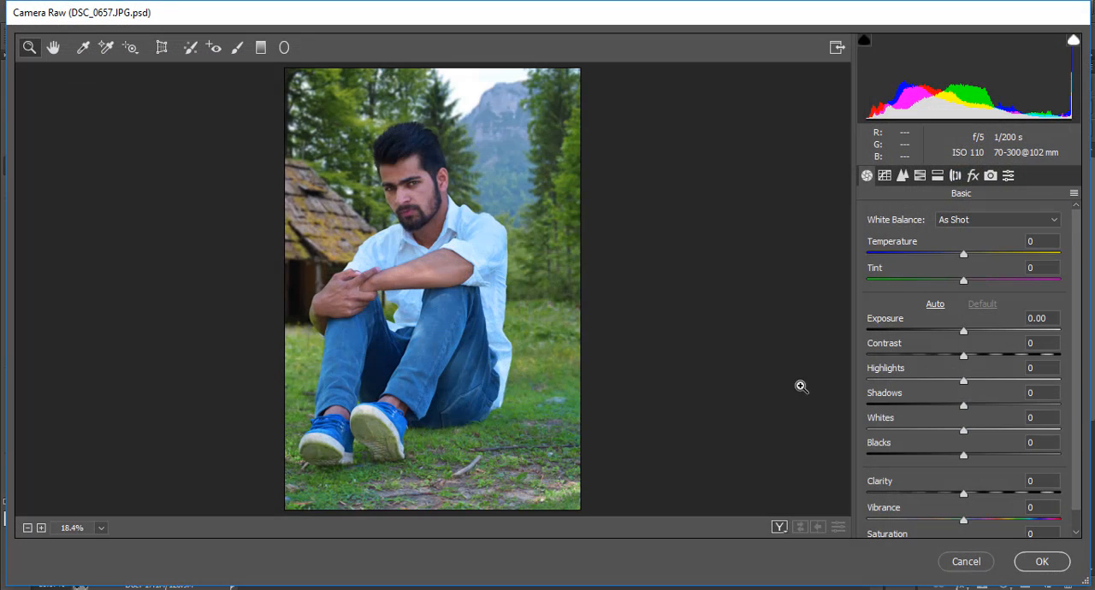
pyautogui.moveTo(994, 400); pyautogui.dragTo(1016, 407)
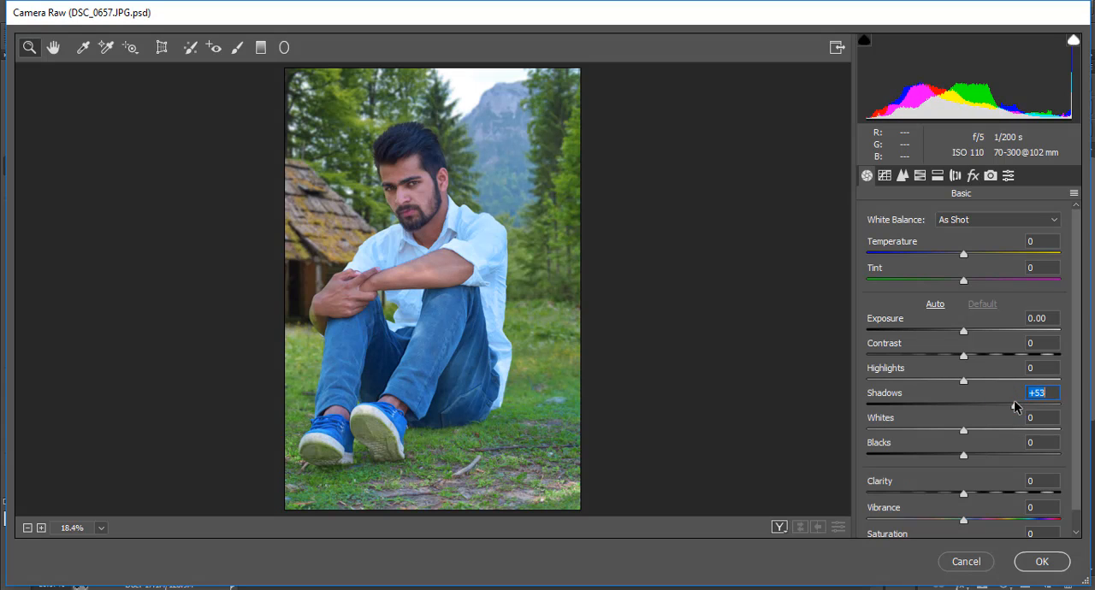
pyautogui.moveTo(949, 457); pyautogui.dragTo(931, 459)
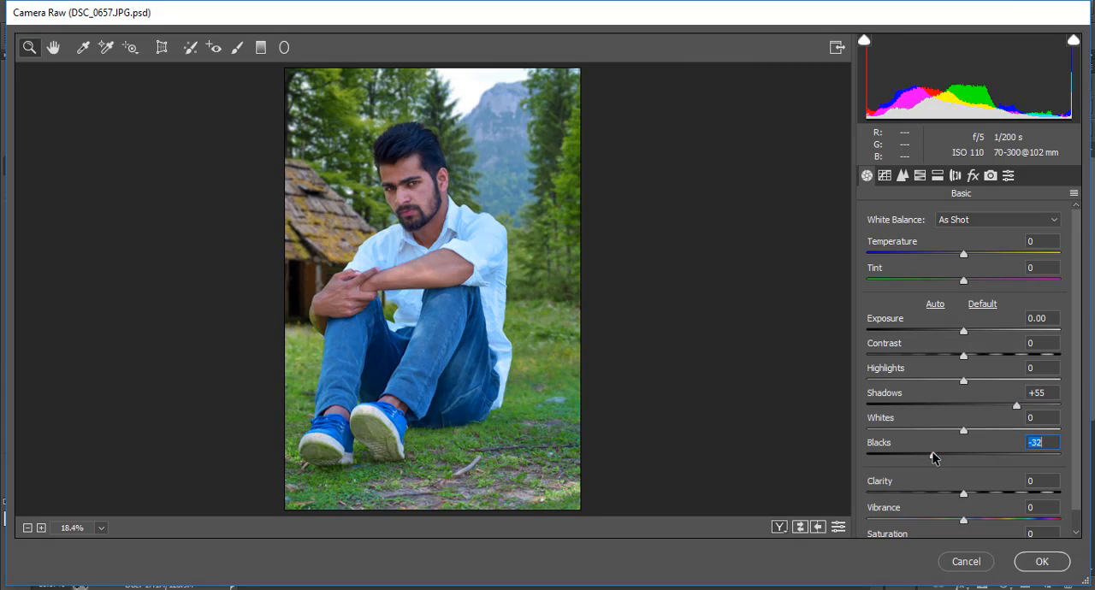
pyautogui.moveTo(956, 361)
pyautogui.mouseDown()
pyautogui.moveTo(941, 356)
pyautogui.moveTo(987, 354)
pyautogui.moveTo(946, 358)
pyautogui.mouseUp()
pyautogui.moveTo(945, 434); pyautogui.dragTo(899, 429)
pyautogui.moveTo(936, 382)
pyautogui.mouseDown()
pyautogui.moveTo(909, 379)
pyautogui.moveTo(919, 382)
pyautogui.mouseUp()
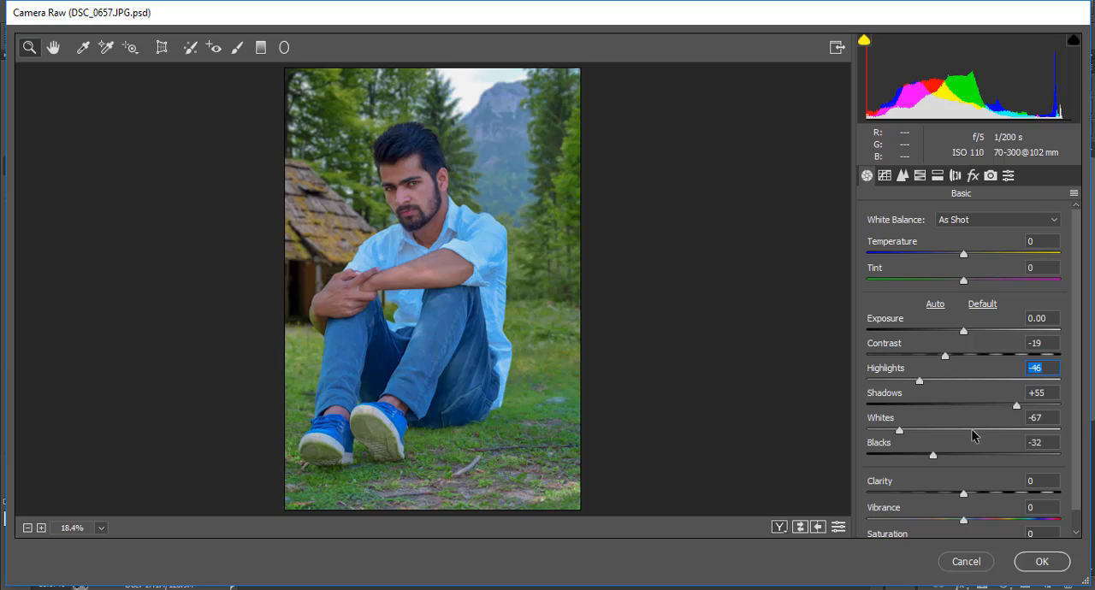
pyautogui.click(1036, 413)
pyautogui.moveTo(1028, 408); pyautogui.dragTo(1030, 407)
pyautogui.moveTo(979, 495); pyautogui.dragTo(1021, 523)
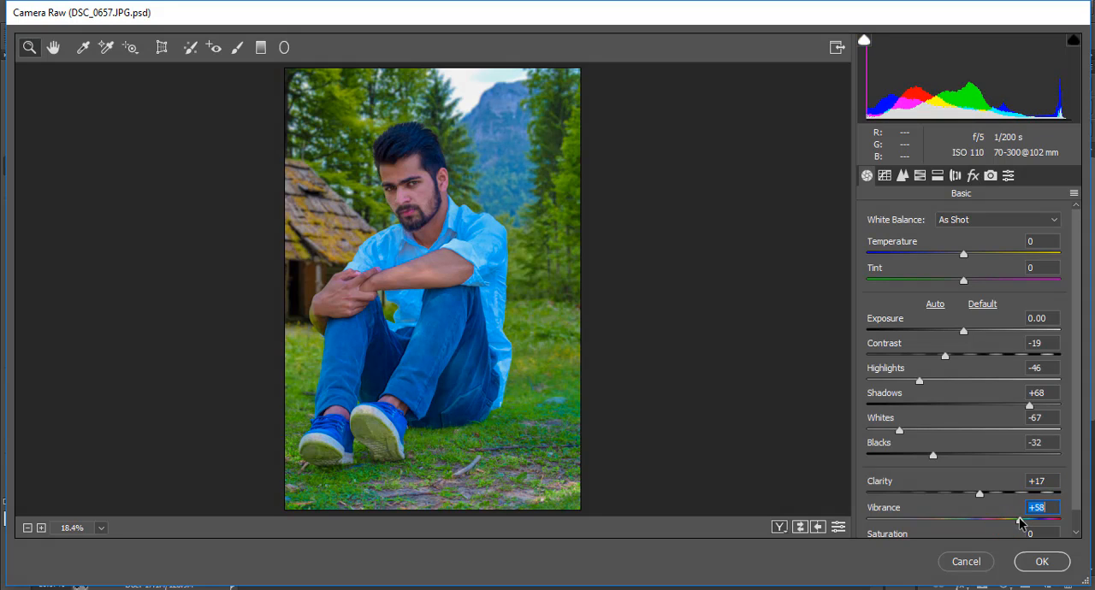
# Set the Reds luminance to +23 and also raise the luminance of the Oranges, Purples and Magentas.
pyautogui.click(920, 176)
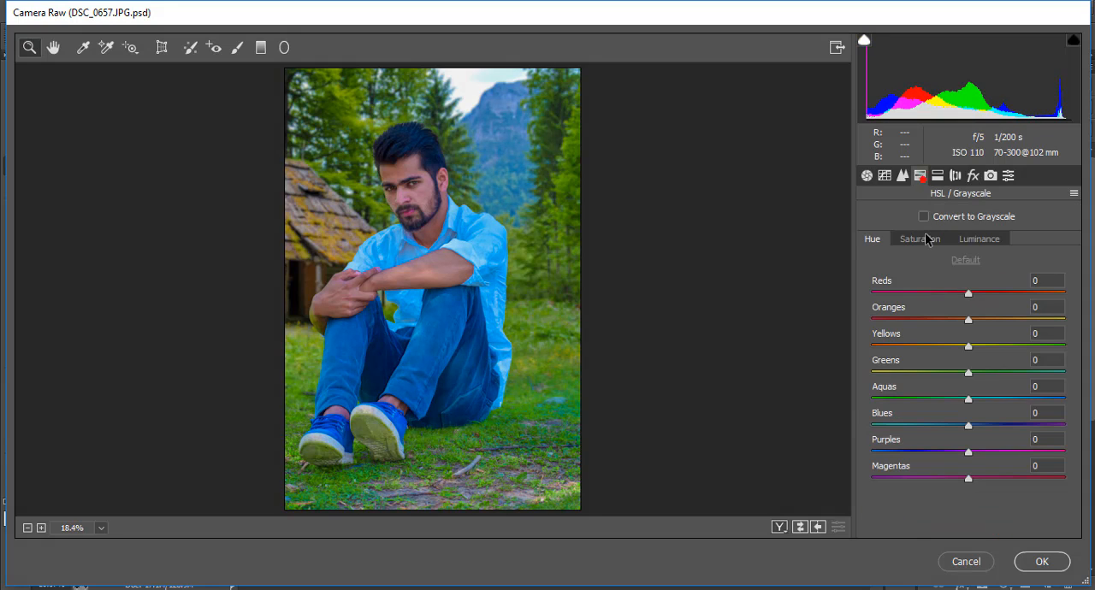
pyautogui.click(930, 242)
pyautogui.moveTo(970, 320); pyautogui.dragTo(994, 294)
pyautogui.click(979, 238)
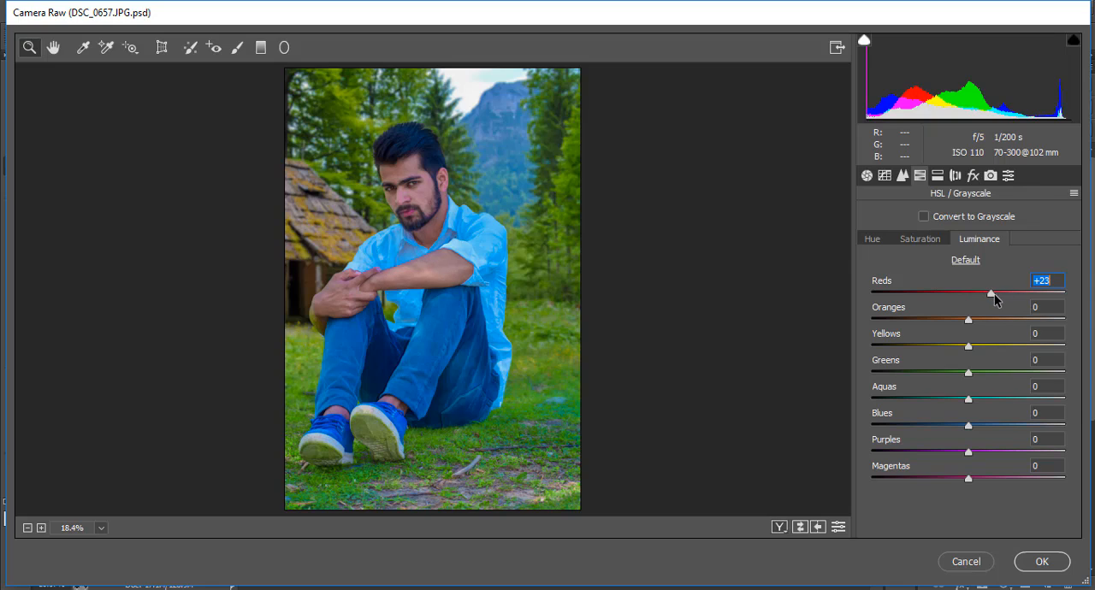
pyautogui.click(996, 320)
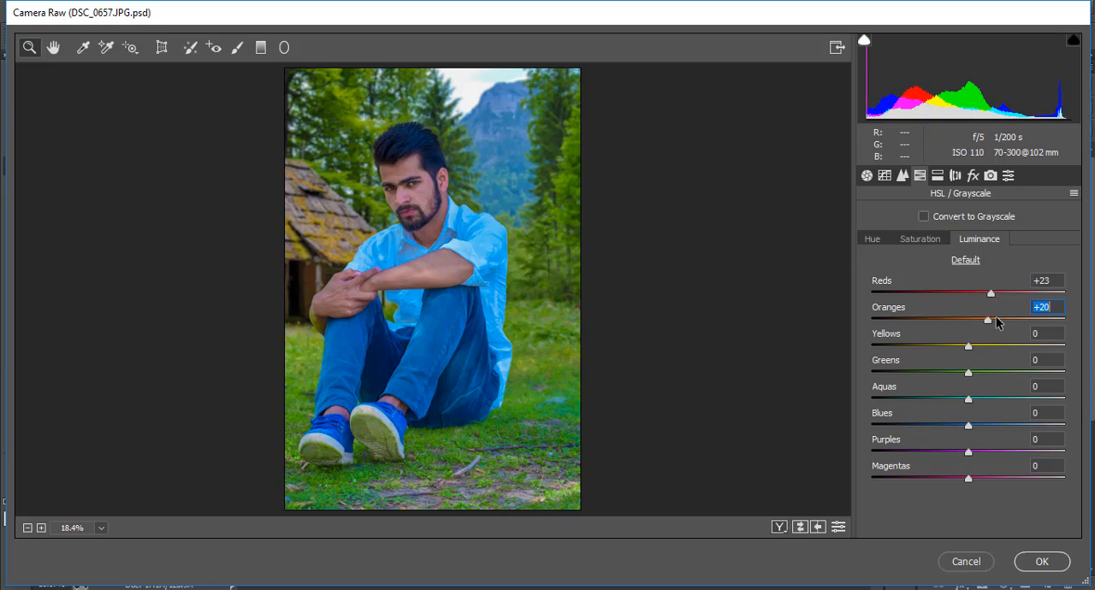
pyautogui.click(990, 452)
pyautogui.moveTo(996, 453); pyautogui.dragTo(991, 452)
pyautogui.click(992, 477)
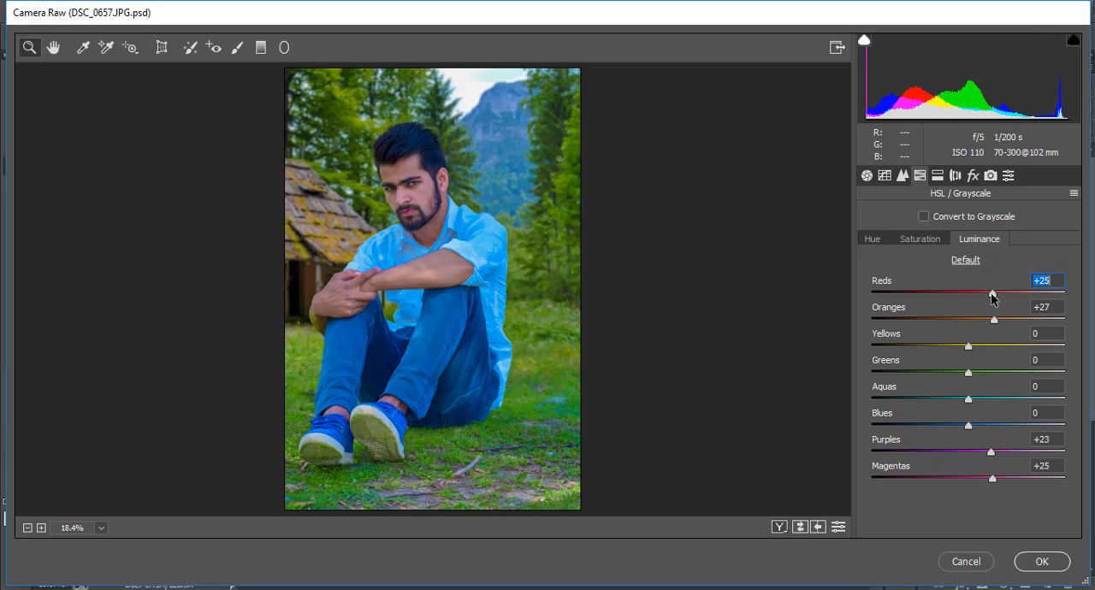
# Set the colour saturation to Reds -27, Oranges -24, Aquas -33 and Blues -24.
pyautogui.click(937, 242)
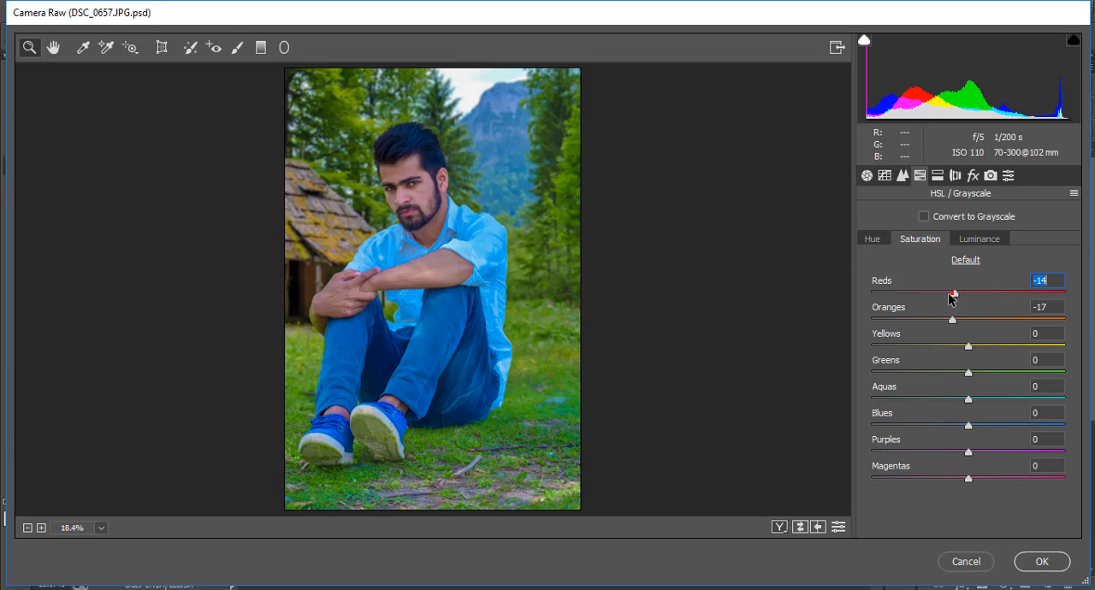
pyautogui.moveTo(951, 292); pyautogui.dragTo(942, 318)
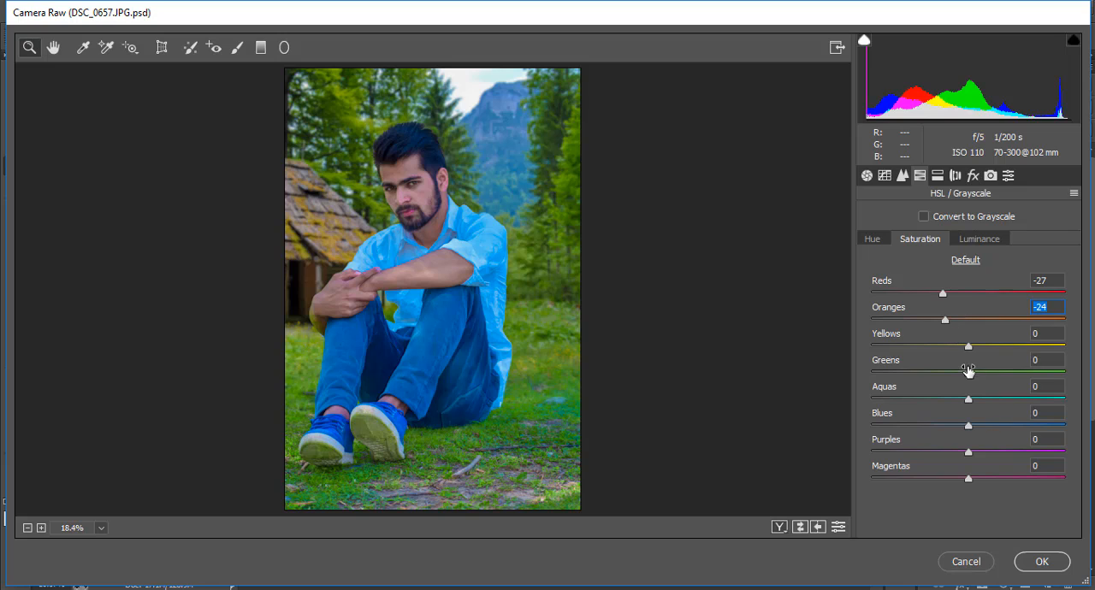
pyautogui.moveTo(968, 426); pyautogui.dragTo(945, 425)
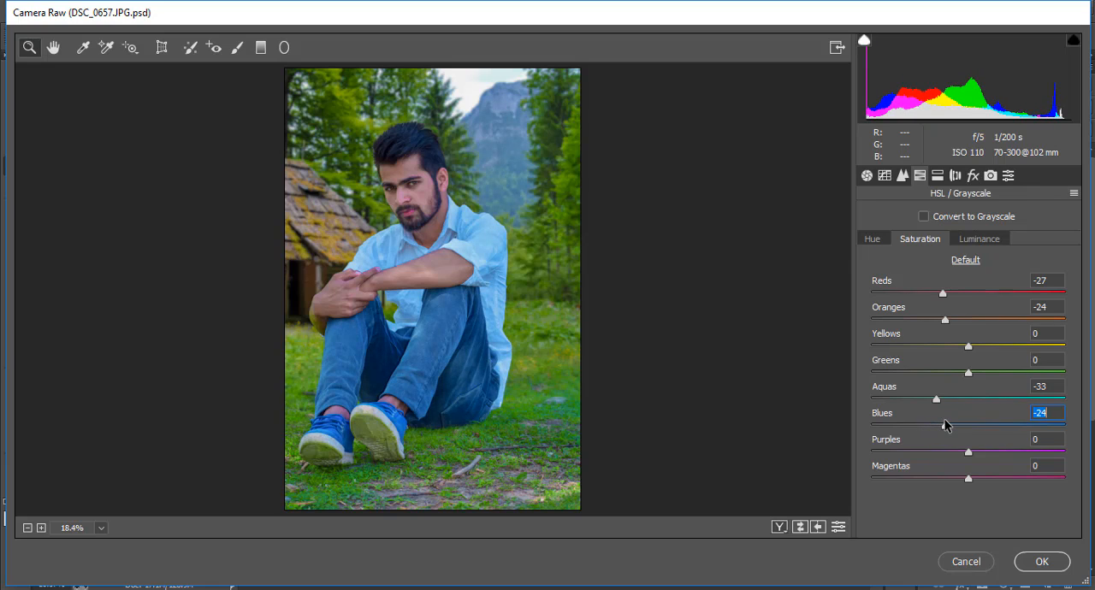
# Shift the Greens hue to -100 and set the saturation of Yellows to +3 and Greens to -18.
pyautogui.click(881, 238)
pyautogui.moveTo(967, 373); pyautogui.dragTo(833, 373)
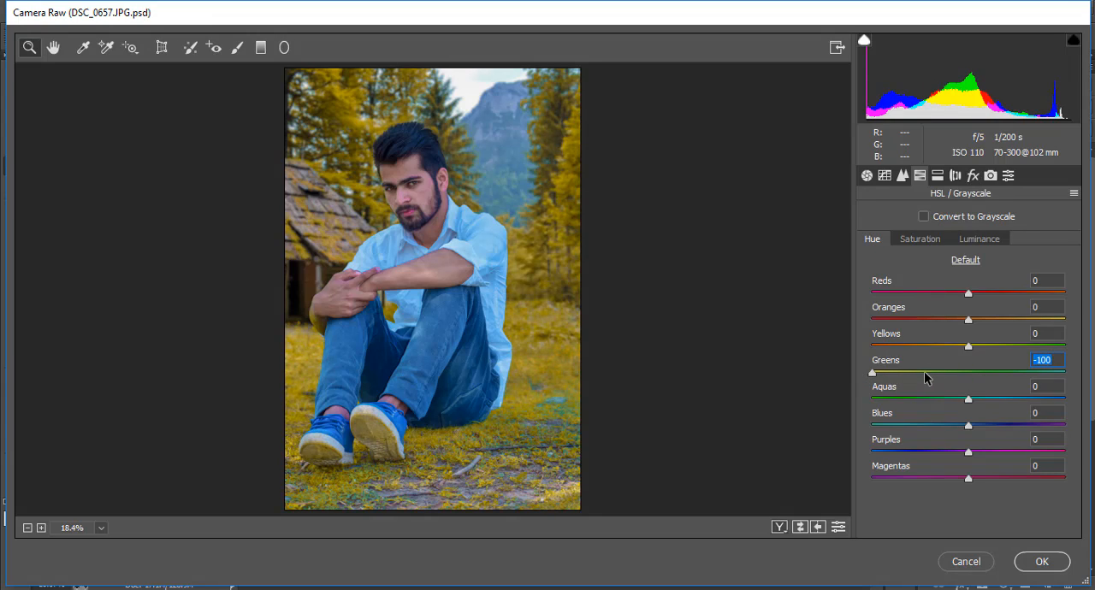
pyautogui.moveTo(876, 373); pyautogui.dragTo(853, 374)
pyautogui.click(931, 240)
pyautogui.click(874, 239)
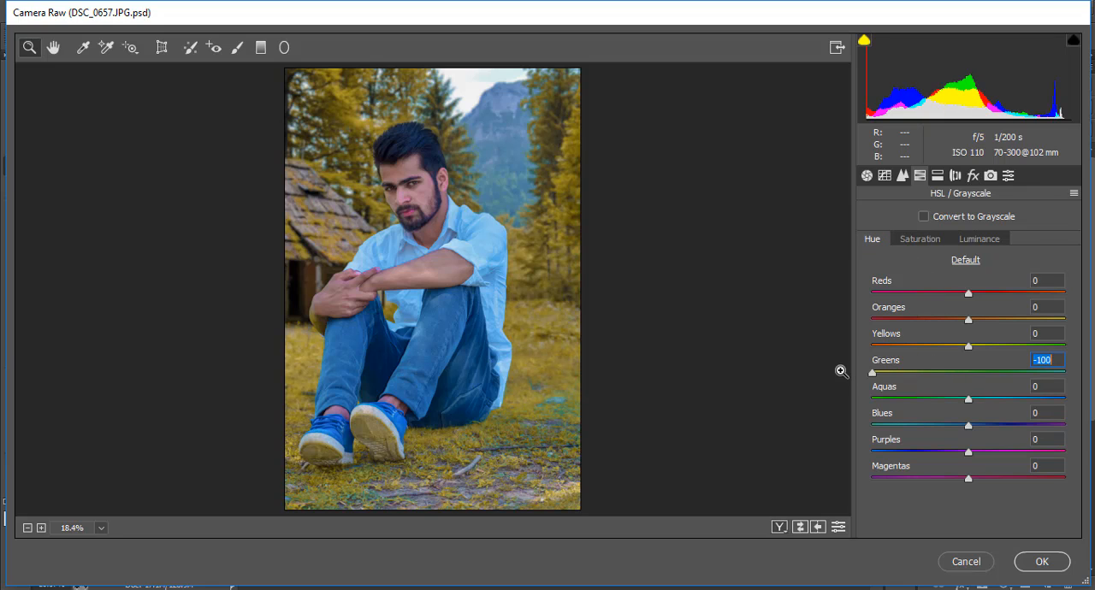
pyautogui.click(924, 243)
pyautogui.moveTo(950, 374)
pyautogui.mouseDown()
pyautogui.moveTo(928, 343)
pyautogui.moveTo(1037, 349)
pyautogui.moveTo(977, 347)
pyautogui.moveTo(933, 372)
pyautogui.moveTo(949, 376)
pyautogui.mouseUp()
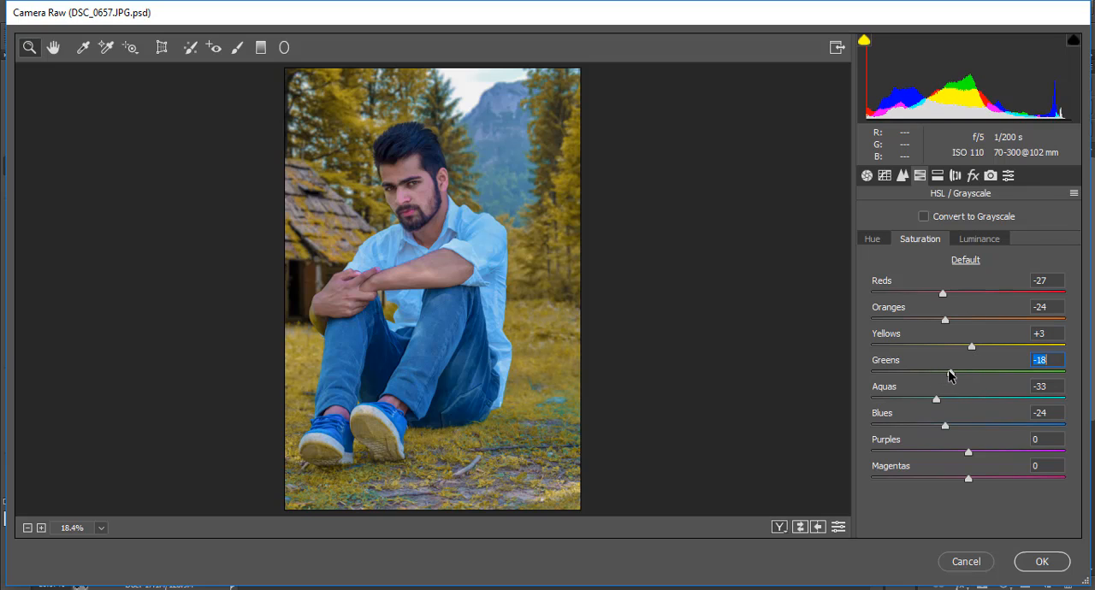
# Set the post-crop vignetting amount to -8 and calibrate the Blue Primary hue to -8 and Green Primary hue to +17.
pyautogui.click(972, 176)
pyautogui.moveTo(965, 443); pyautogui.dragTo(955, 441)
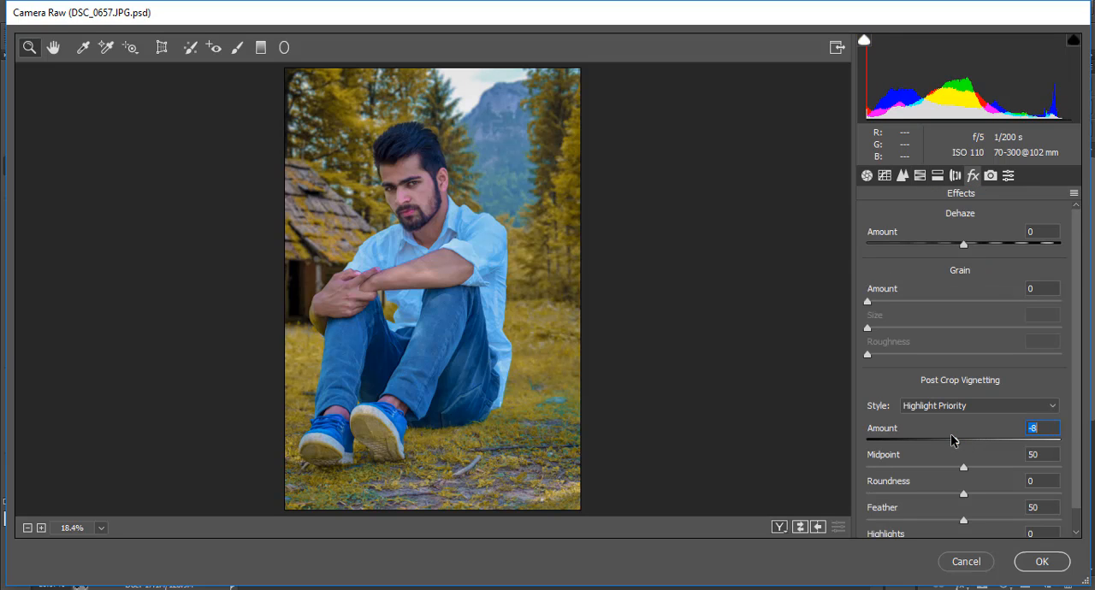
pyautogui.click(991, 176)
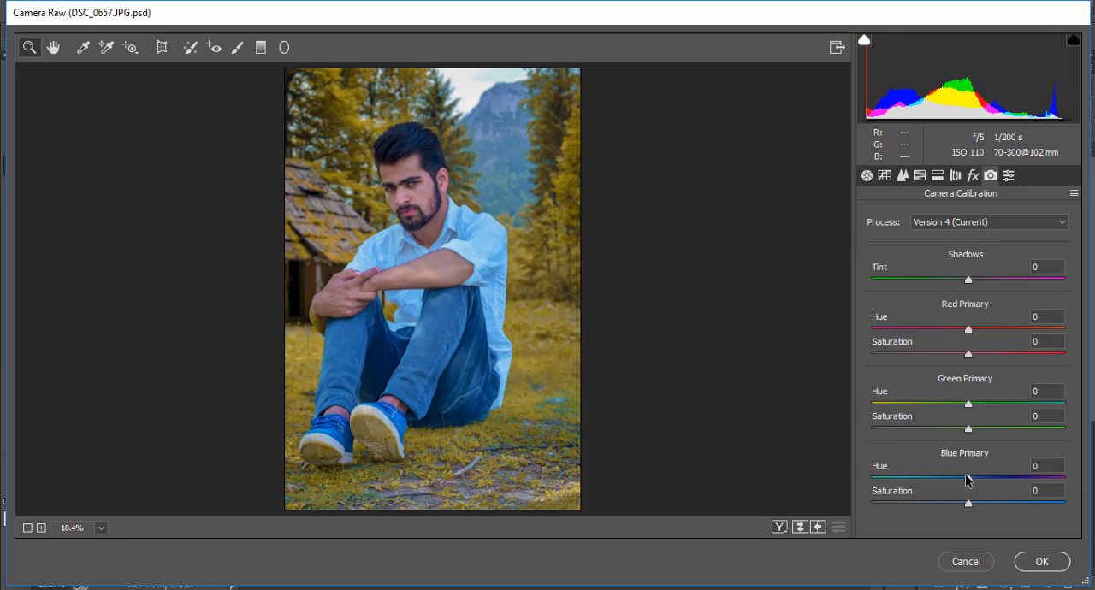
pyautogui.moveTo(967, 481)
pyautogui.mouseDown()
pyautogui.moveTo(944, 479)
pyautogui.moveTo(1004, 478)
pyautogui.moveTo(941, 478)
pyautogui.moveTo(958, 481)
pyautogui.mouseUp()
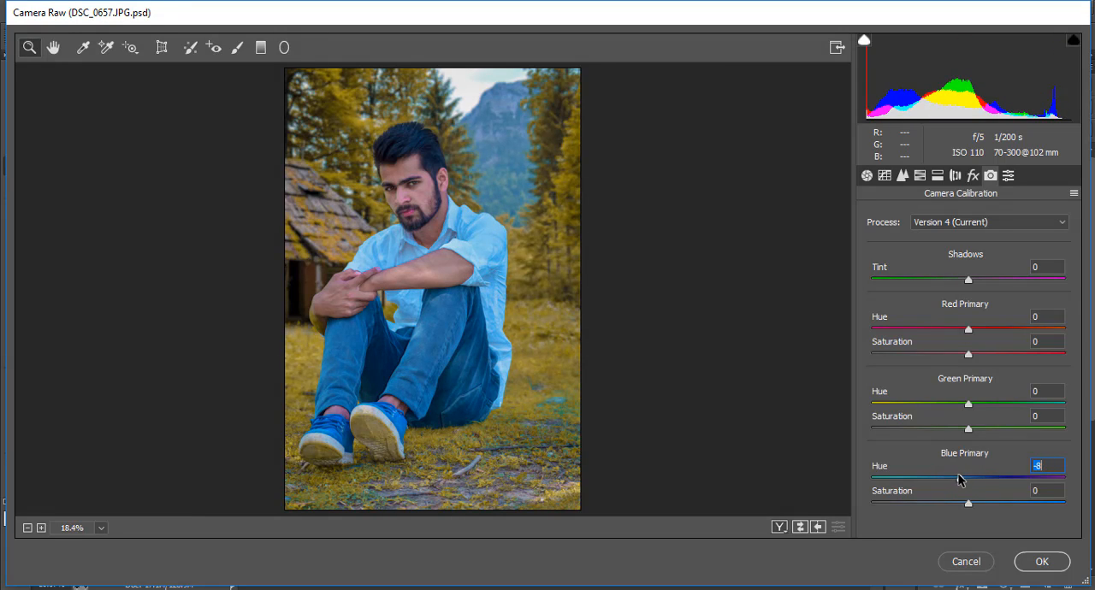
pyautogui.moveTo(970, 405)
pyautogui.mouseDown()
pyautogui.moveTo(931, 404)
pyautogui.moveTo(994, 409)
pyautogui.moveTo(923, 409)
pyautogui.moveTo(990, 411)
pyautogui.mouseUp()
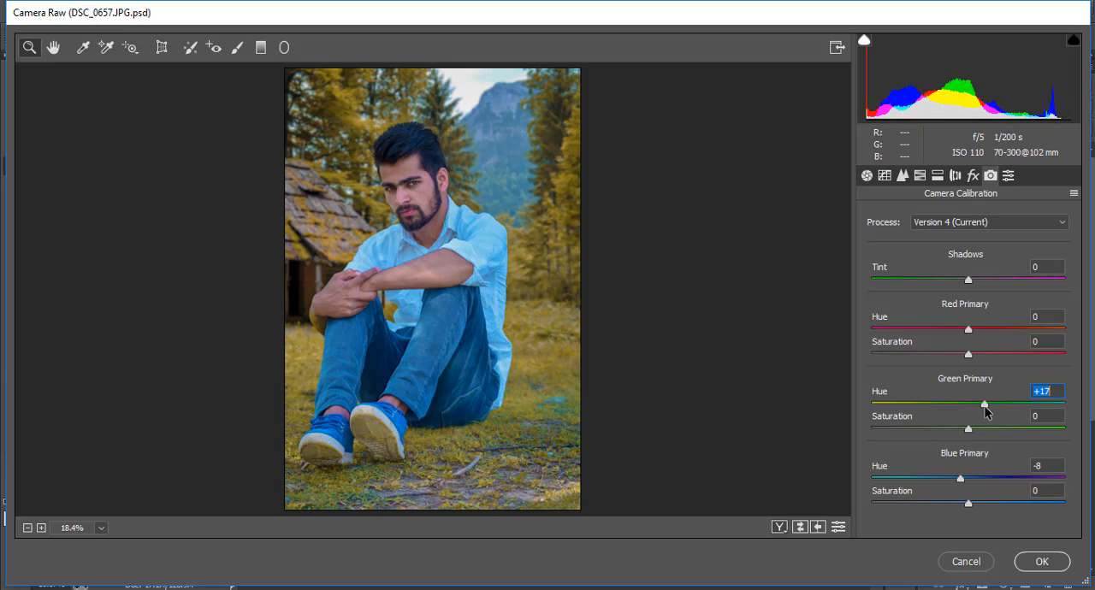
# Set the Greens saturation to -9, Temperature to -4 and Tint to 0, and apply the Camera Raw adjustments.
pyautogui.click(921, 176)
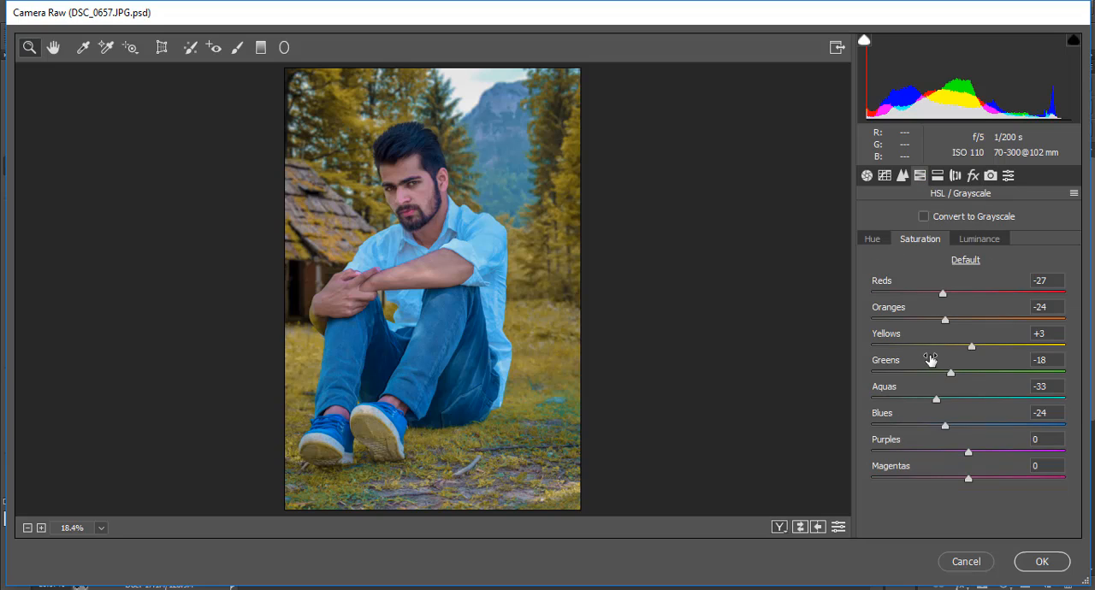
pyautogui.moveTo(951, 374); pyautogui.dragTo(962, 375)
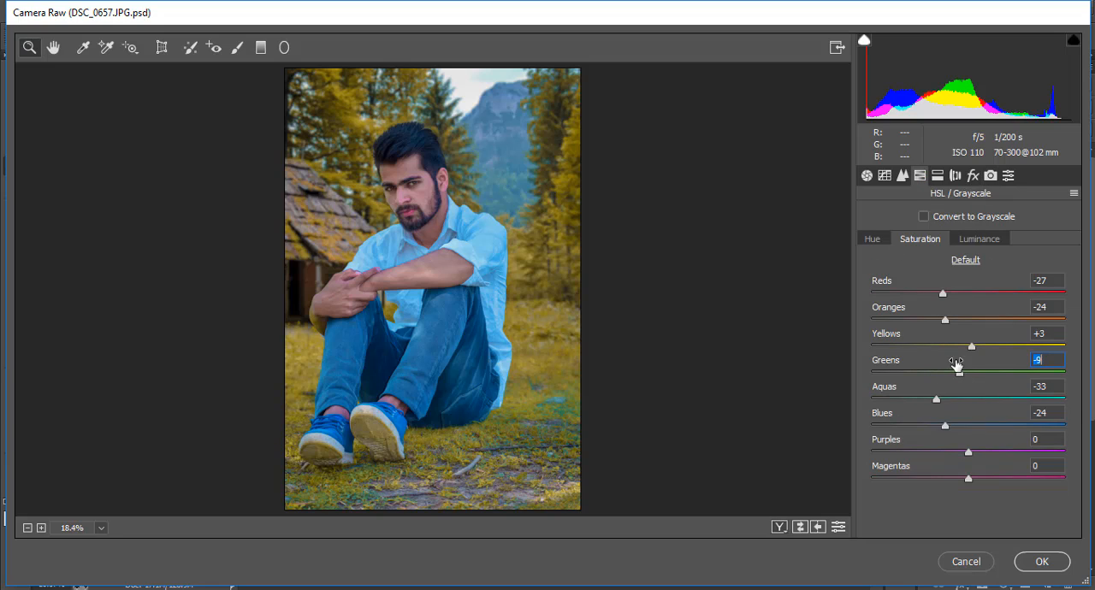
pyautogui.click(868, 177)
pyautogui.moveTo(964, 255); pyautogui.dragTo(961, 257)
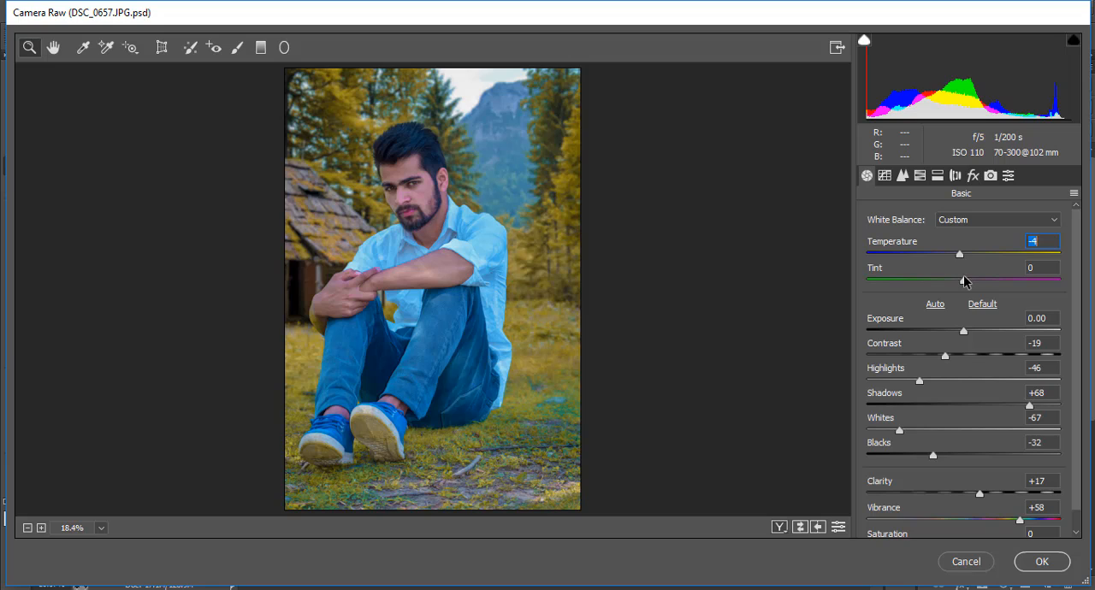
pyautogui.moveTo(965, 283)
pyautogui.mouseDown()
pyautogui.moveTo(975, 282)
pyautogui.moveTo(960, 283)
pyautogui.mouseUp()
pyautogui.doubleClick(953, 284)
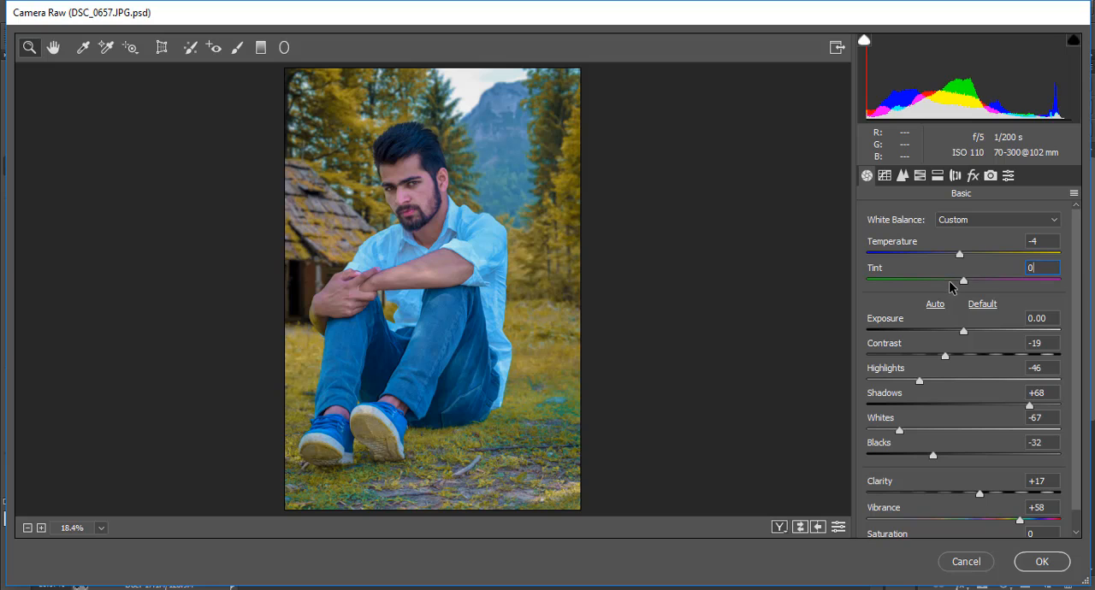
pyautogui.click(1043, 563)
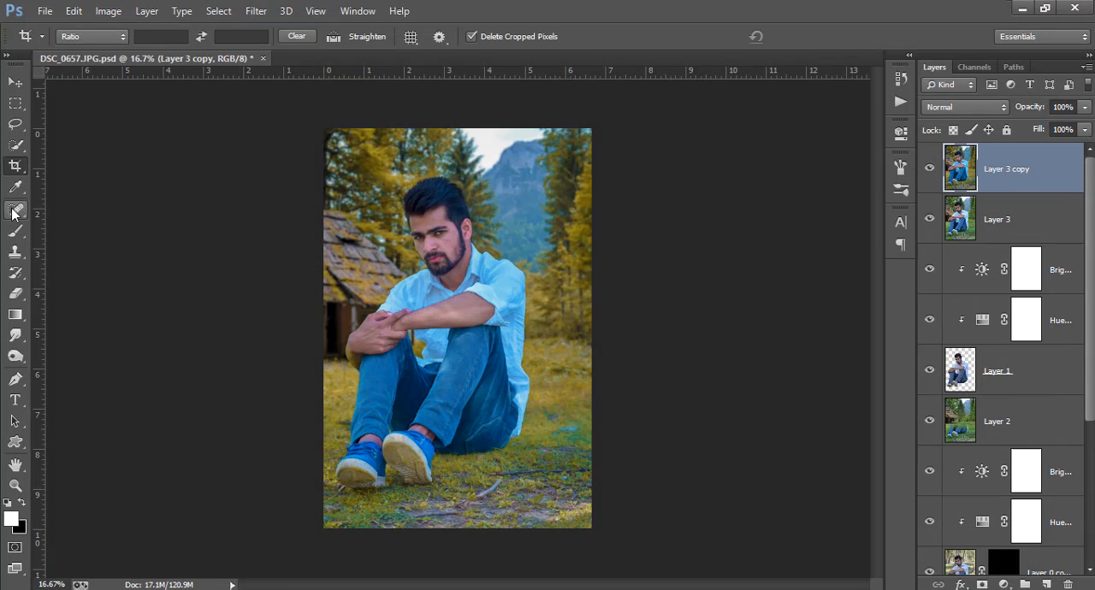
# Examine the man's face, arms and shirt up close with the Spot Healing Brush ready.
pyautogui.click(15, 209)
pyautogui.hotkey('ctrl', '+')
pyautogui.hotkey('ctrl', '+')
pyautogui.hotkey('ctrl', '+')
pyautogui.hotkey('ctrl', '+')
pyautogui.hotkey('ctrl', '+')
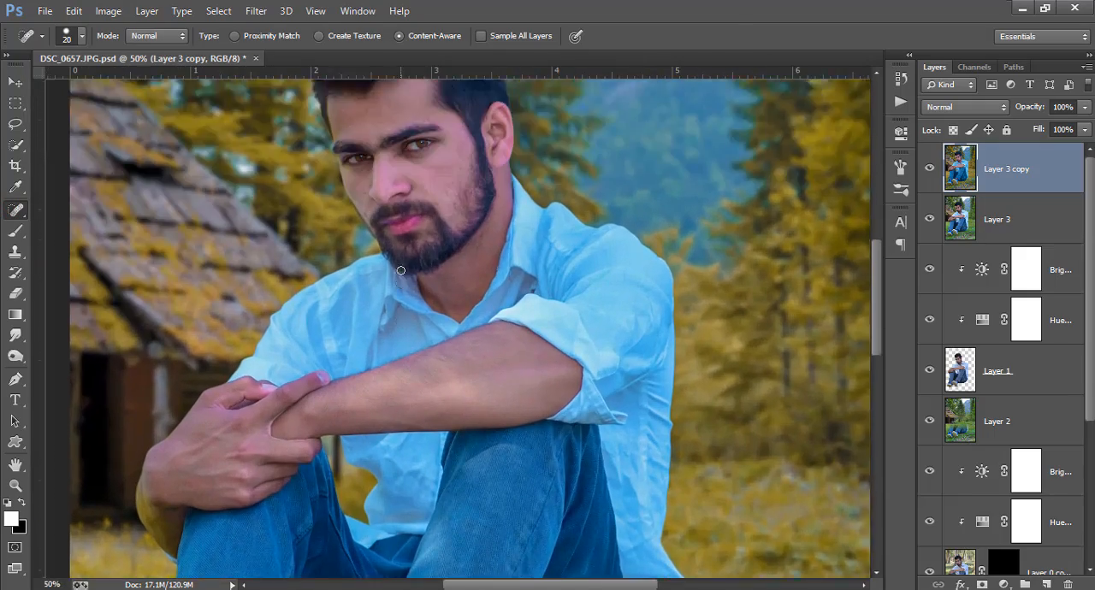
pyautogui.hotkey('ctrl', '-')
pyautogui.hotkey('ctrl', '-')
pyautogui.hotkey('ctrl', '-')
pyautogui.hotkey('ctrl', '-')
pyautogui.hotkey('ctrl', '-')
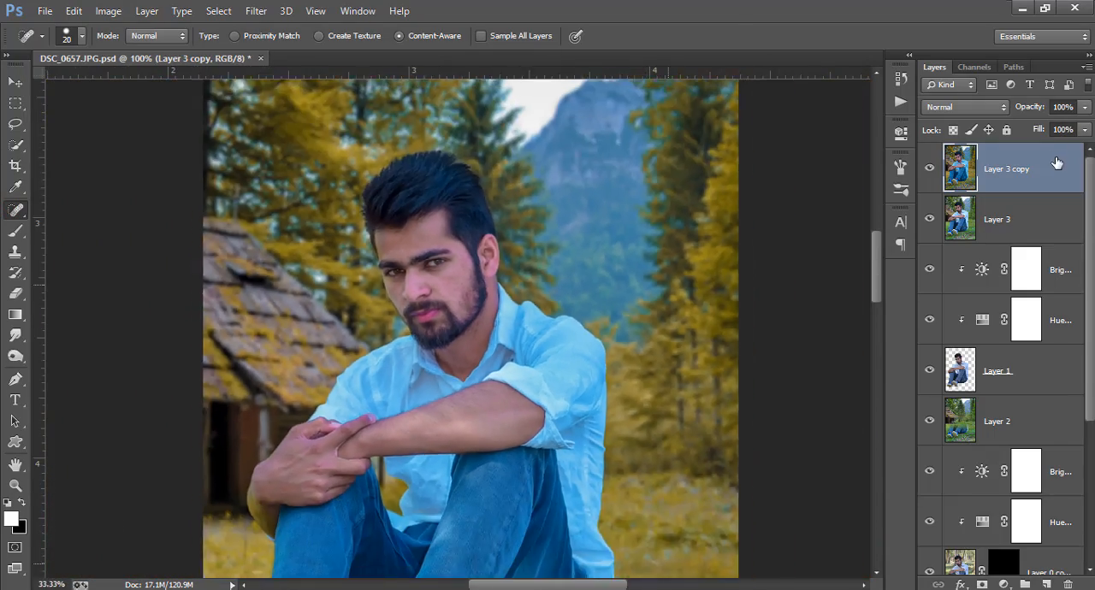
# Duplicate the Layer 3 copy layer.
pyautogui.rightClick(1010, 169)
pyautogui.click(782, 149)
pyautogui.click(715, 183)
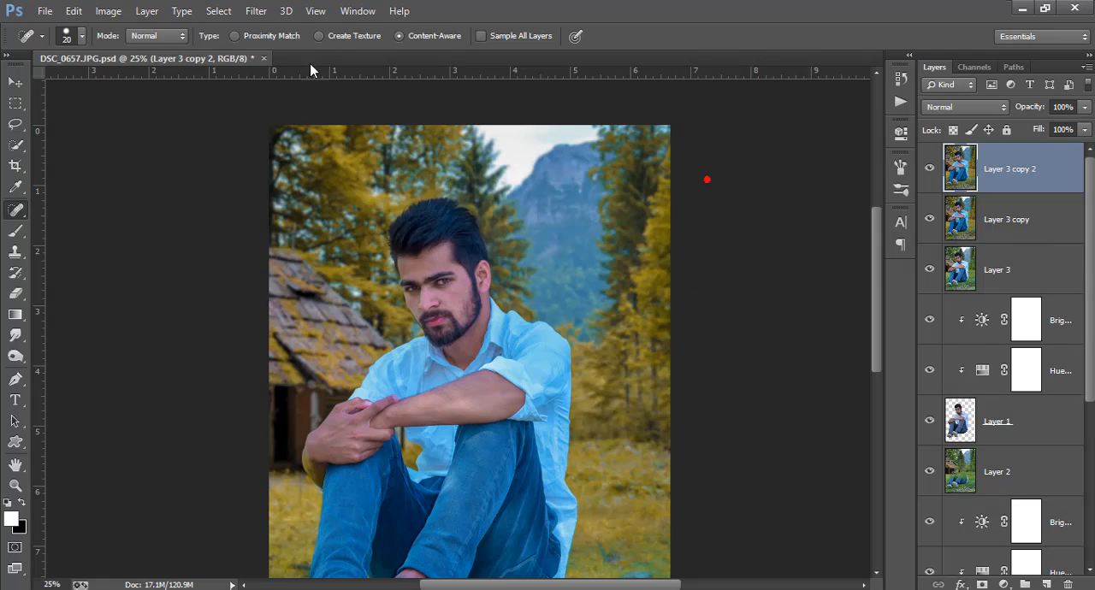
pyautogui.hotkey('ctrl', '-')
# Start the SkinFiner filter on the new copy and expand the skin colour mask by sampling the man's neck.
pyautogui.click(256, 11)
pyautogui.moveTo(431, 408)
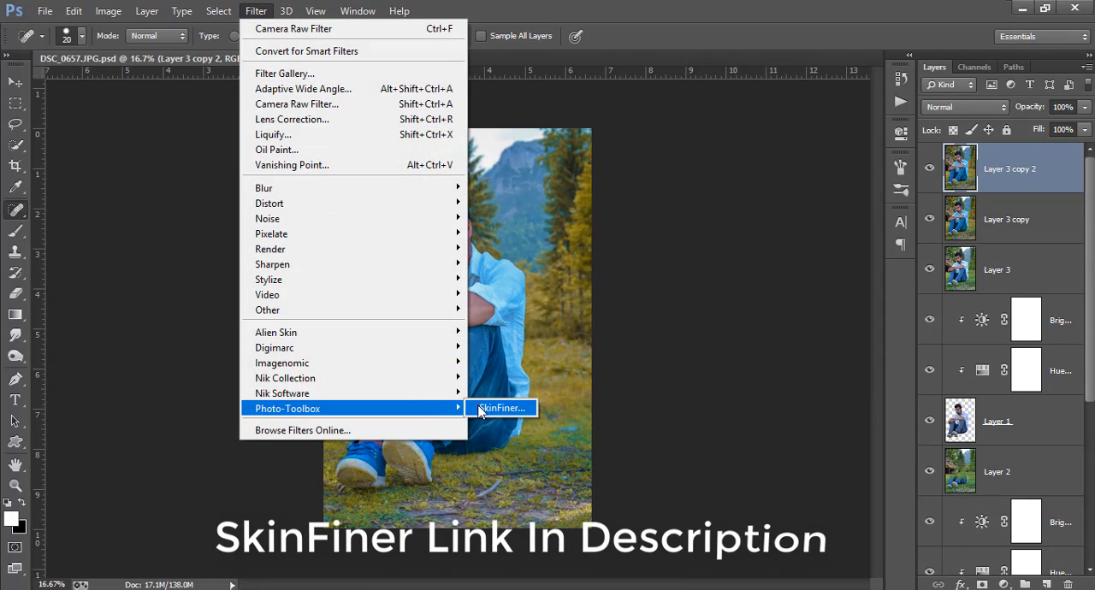
pyautogui.click(501, 409)
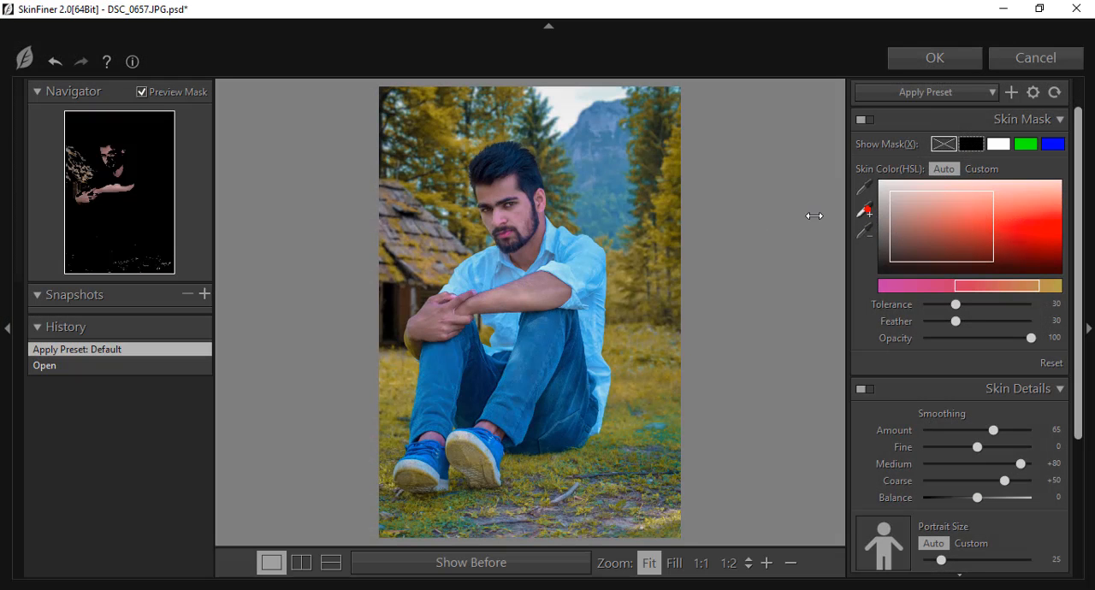
pyautogui.click(544, 222)
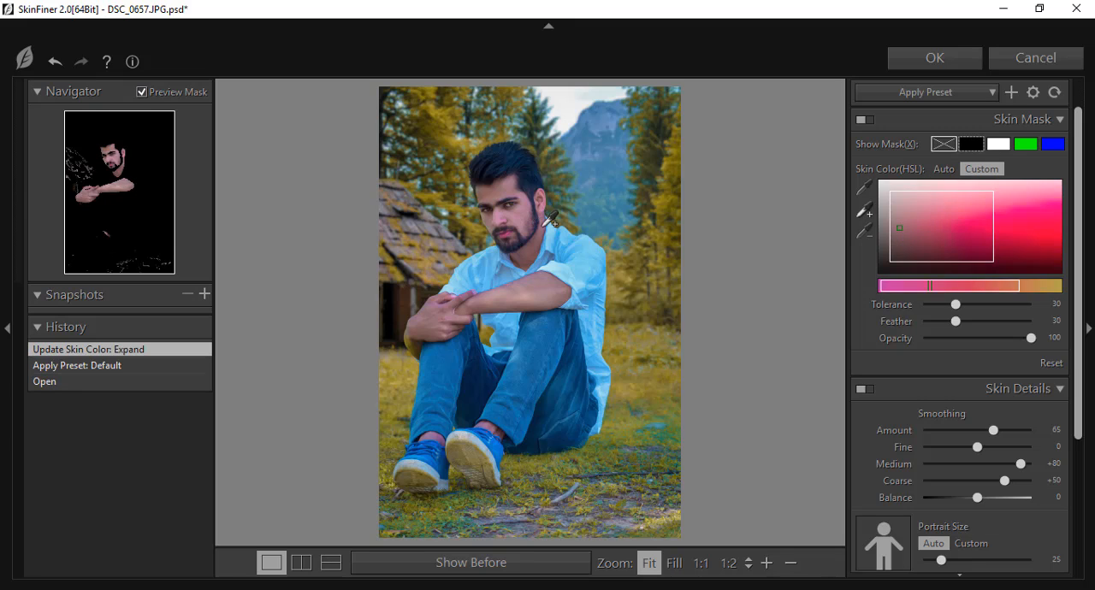
# Set skin smoothing to Amount 89 and Fine +59, and skin tone to Hue -12, Saturation -21 and Brightness +49.
pyautogui.moveTo(994, 430); pyautogui.dragTo(1017, 435)
pyautogui.scroll(-4, 978, 477)
pyautogui.moveTo(977, 496); pyautogui.dragTo(955, 454)
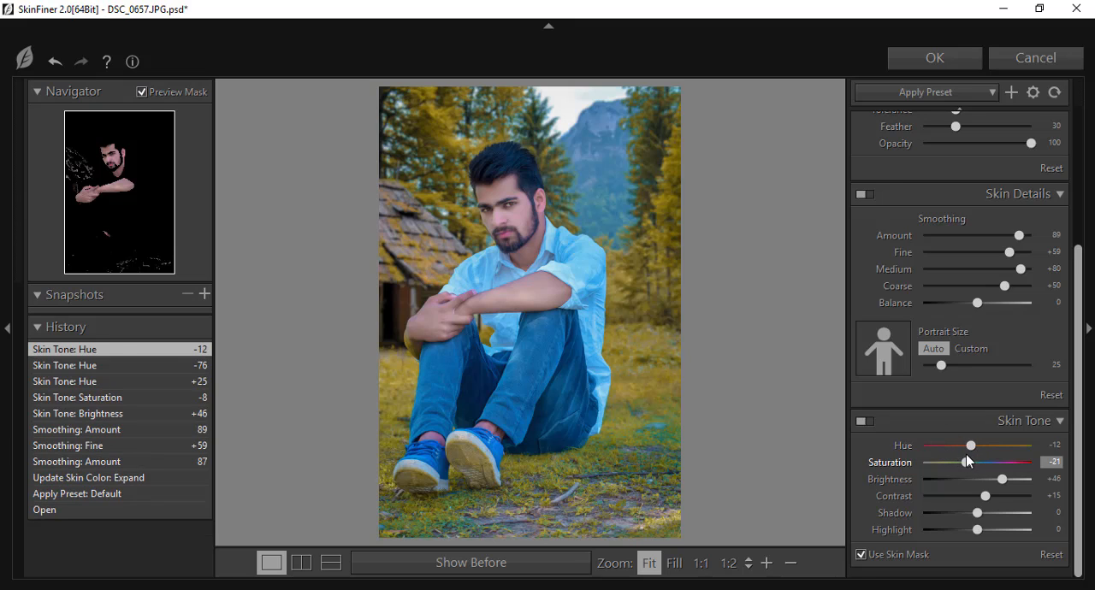
pyautogui.moveTo(967, 462); pyautogui.dragTo(1010, 484)
# Set the Coarse skin smoothing to +13, keeping Fine at +59.
pyautogui.moveTo(1008, 481)
pyautogui.mouseDown()
pyautogui.moveTo(886, 481)
pyautogui.moveTo(998, 481)
pyautogui.moveTo(984, 484)
pyautogui.mouseUp()
pyautogui.scroll(3, 971, 340)
pyautogui.click(1008, 447)
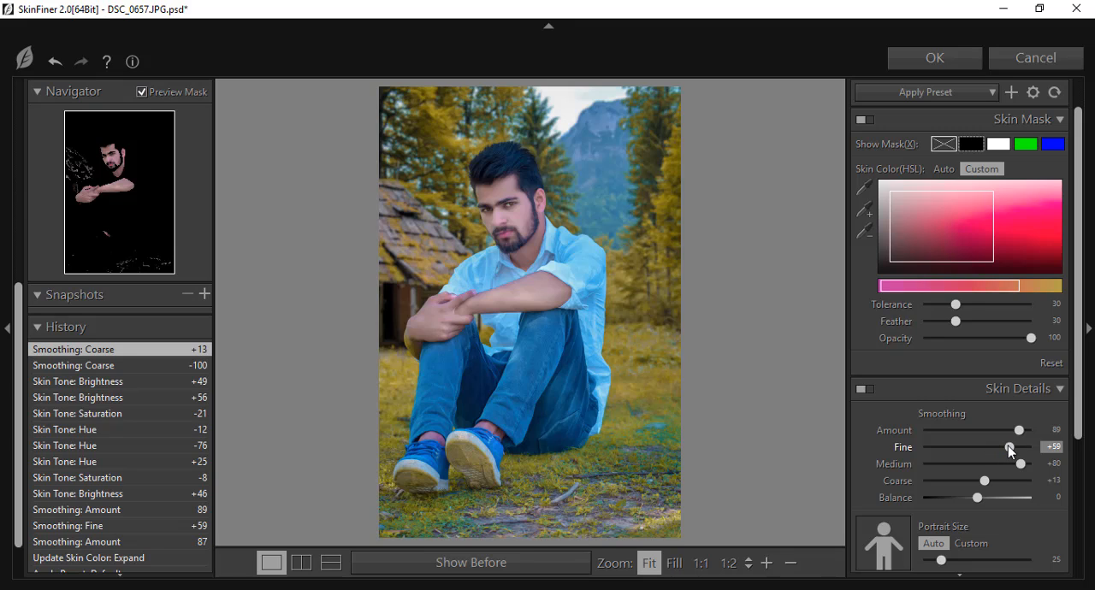
pyautogui.scroll(-3, 1007, 447)
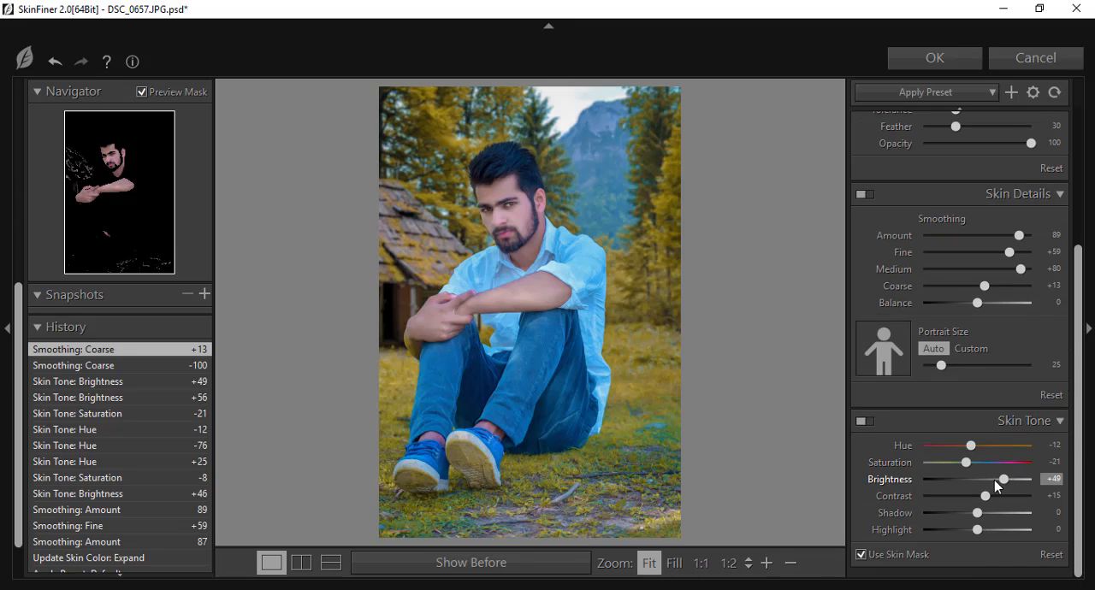
# Reduce the skin tone Brightness to +27 and apply the SkinFiner adjustments.
pyautogui.click(995, 479)
pyautogui.moveTo(996, 482)
pyautogui.mouseDown()
pyautogui.moveTo(975, 484)
pyautogui.moveTo(1003, 485)
pyautogui.moveTo(992, 481)
pyautogui.mouseUp()
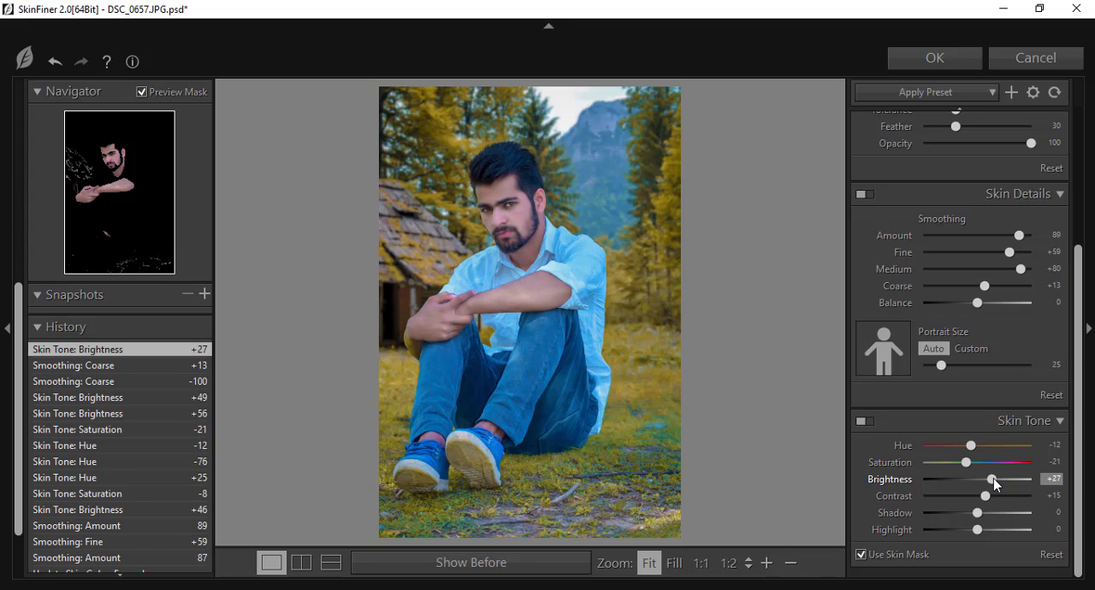
pyautogui.click(951, 61)
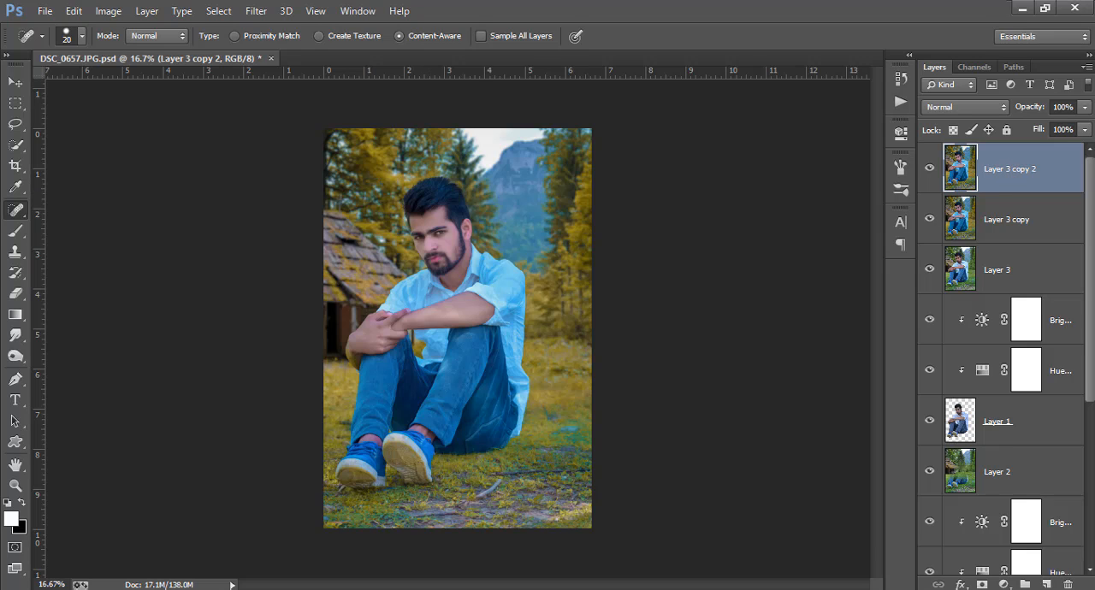
# Duplicate the Layer 3 copy 2 layer after checking the skin retouch by toggling its visibility.
pyautogui.click(929, 165)
pyautogui.click(929, 165)
pyautogui.rightClick(999, 184)
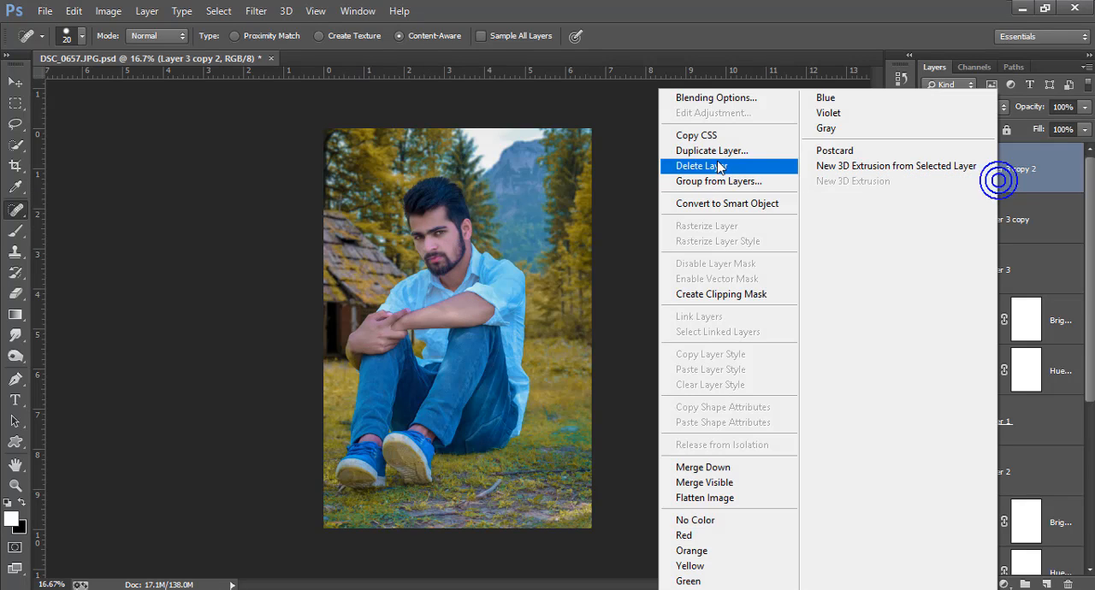
pyautogui.click(710, 154)
pyautogui.click(691, 178)
# Apply a High Pass filter with a 3.0-pixel radius to the new duplicate layer.
pyautogui.click(257, 11)
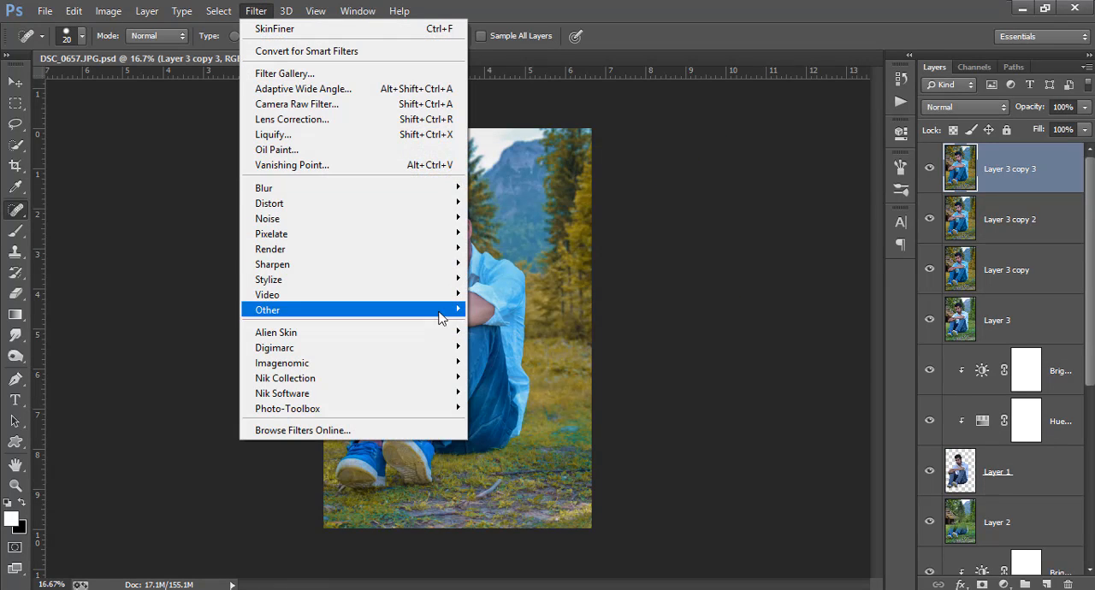
pyautogui.moveTo(450, 313)
pyautogui.click(501, 326)
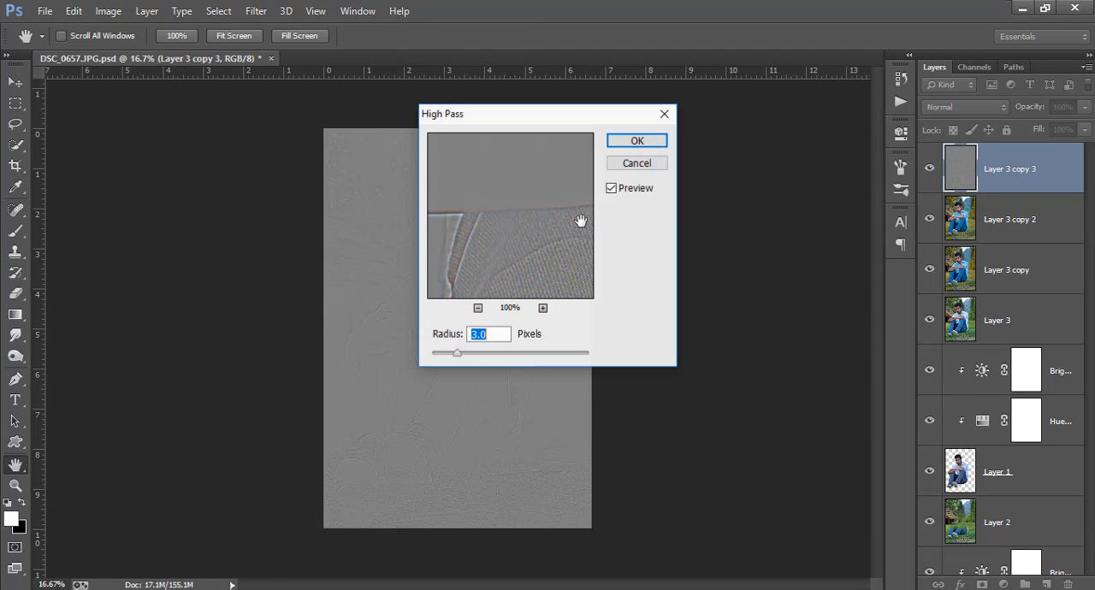
pyautogui.click(633, 137)
# Blend the High Pass layer in Linear Light mode at 25% opacity and merge it down into Layer 3 copy 2.
pyautogui.click(952, 107)
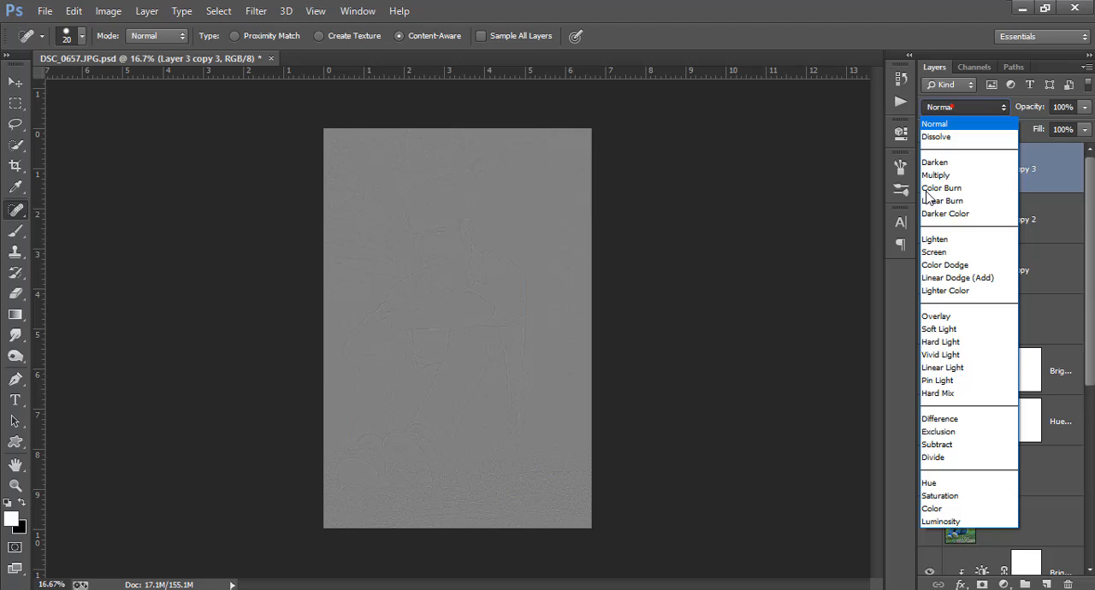
pyautogui.click(965, 368)
pyautogui.moveTo(1030, 109); pyautogui.dragTo(168, 177)
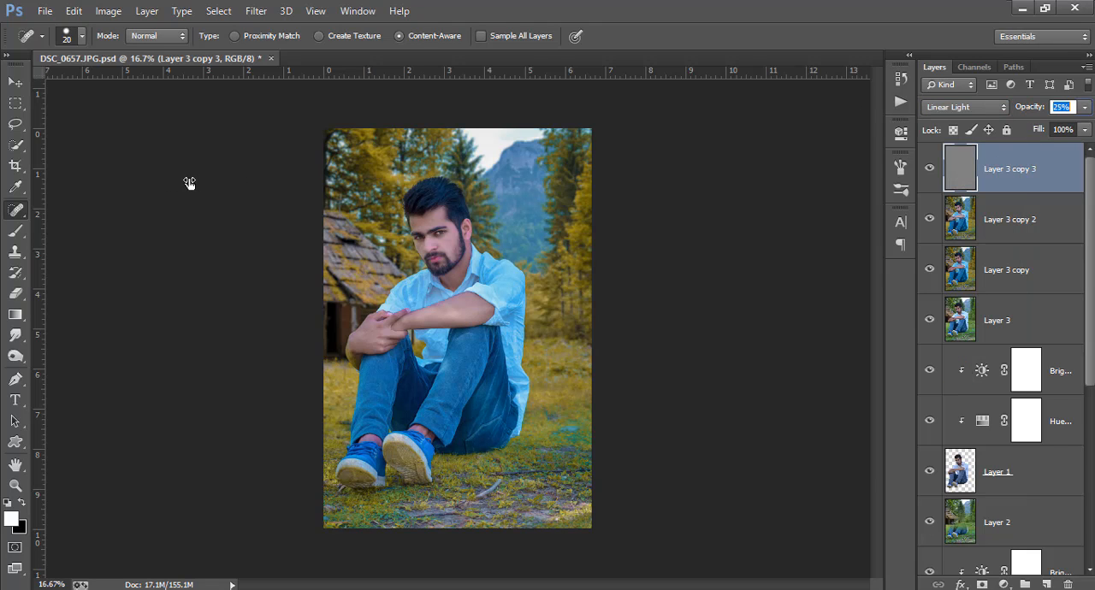
pyautogui.rightClick(1019, 174)
pyautogui.click(744, 467)
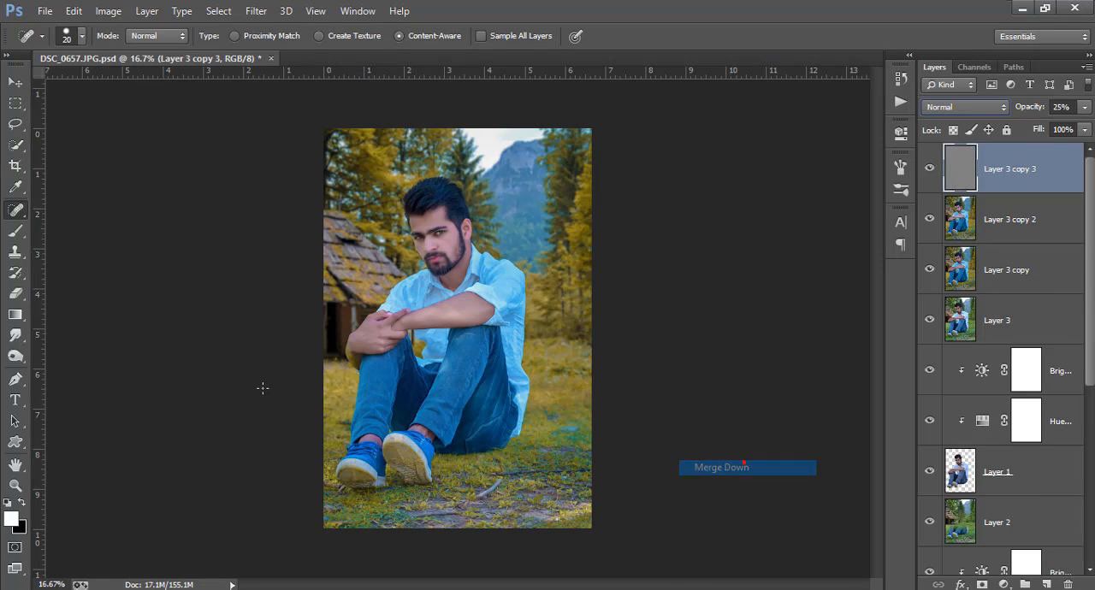
# Crop a thin strip off the left and upper edges of the image.
pyautogui.press('c')
pyautogui.click(188, 160)
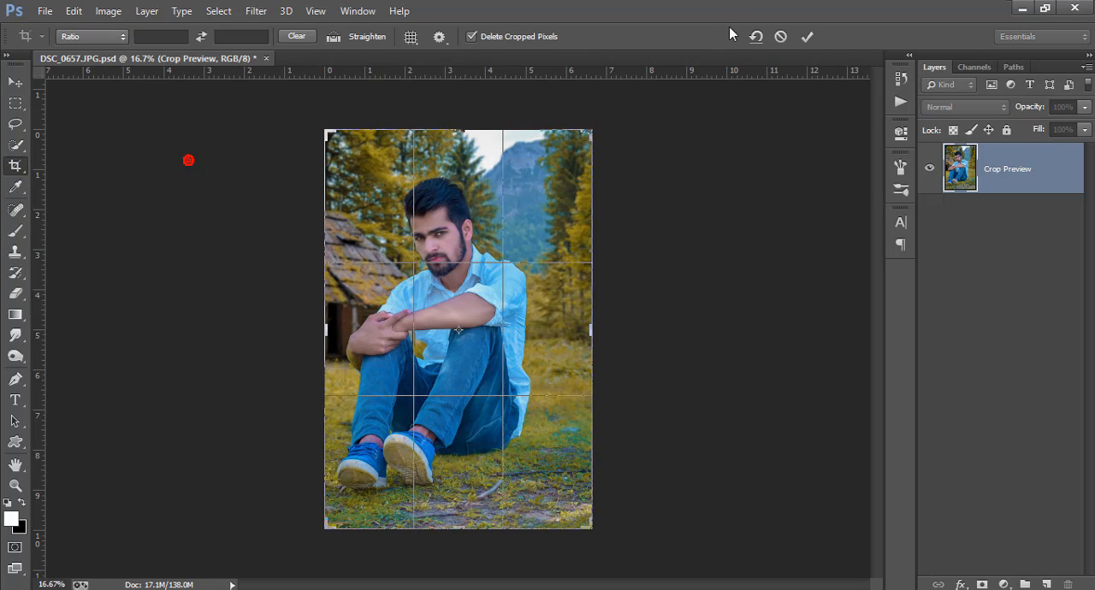
pyautogui.click(808, 37)
# In the Camera Raw filter, set HSL Saturation to Reds -13, Purples -18 and Magentas -18, and Hue Reds to -1.
pyautogui.click(256, 11)
pyautogui.click(285, 98)
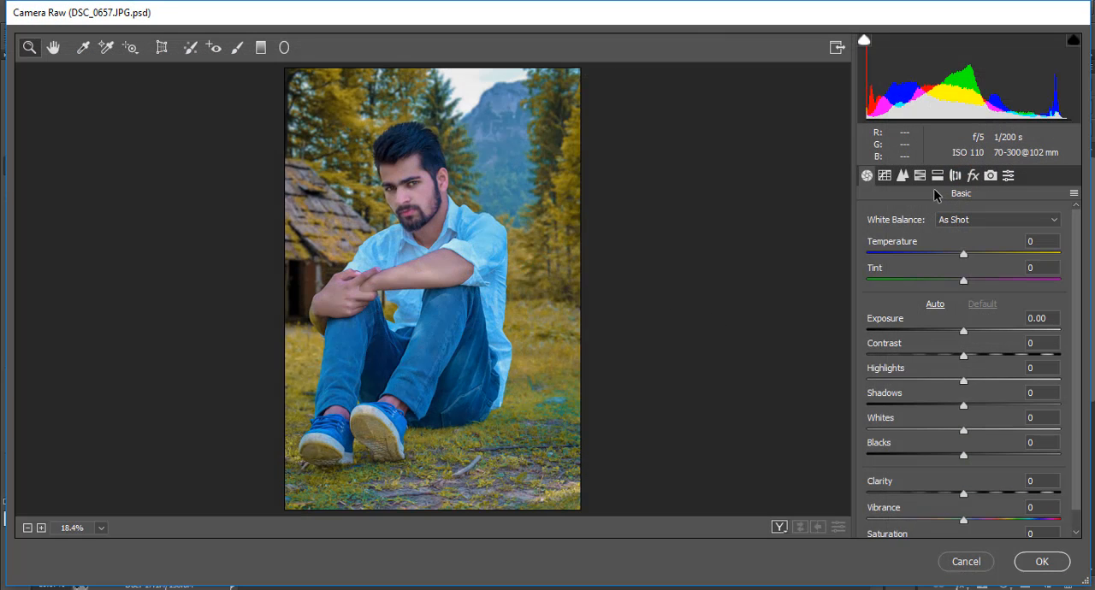
pyautogui.click(920, 176)
pyautogui.click(921, 239)
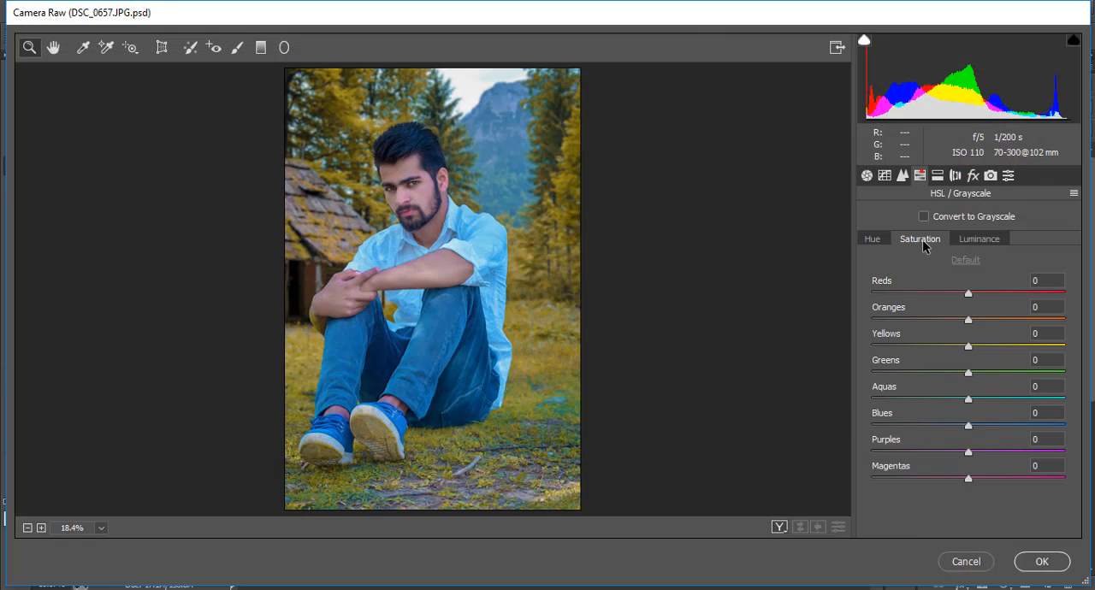
pyautogui.moveTo(963, 295); pyautogui.dragTo(957, 288)
pyautogui.moveTo(968, 452); pyautogui.dragTo(948, 481)
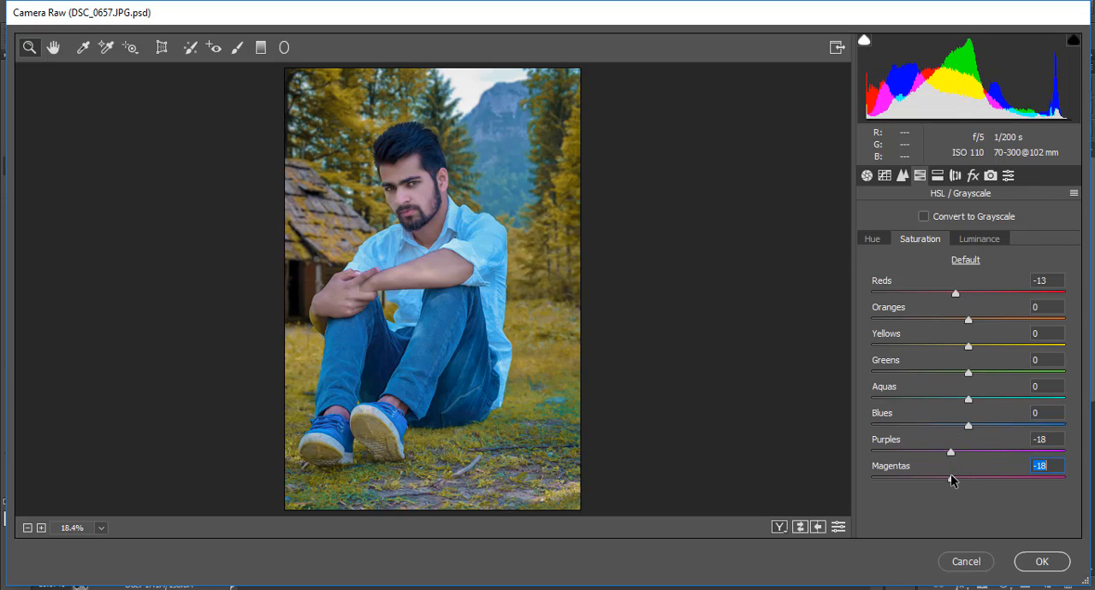
pyautogui.click(869, 241)
pyautogui.moveTo(969, 295)
pyautogui.mouseDown()
pyautogui.moveTo(947, 292)
pyautogui.moveTo(978, 292)
pyautogui.moveTo(966, 295)
pyautogui.mouseUp()
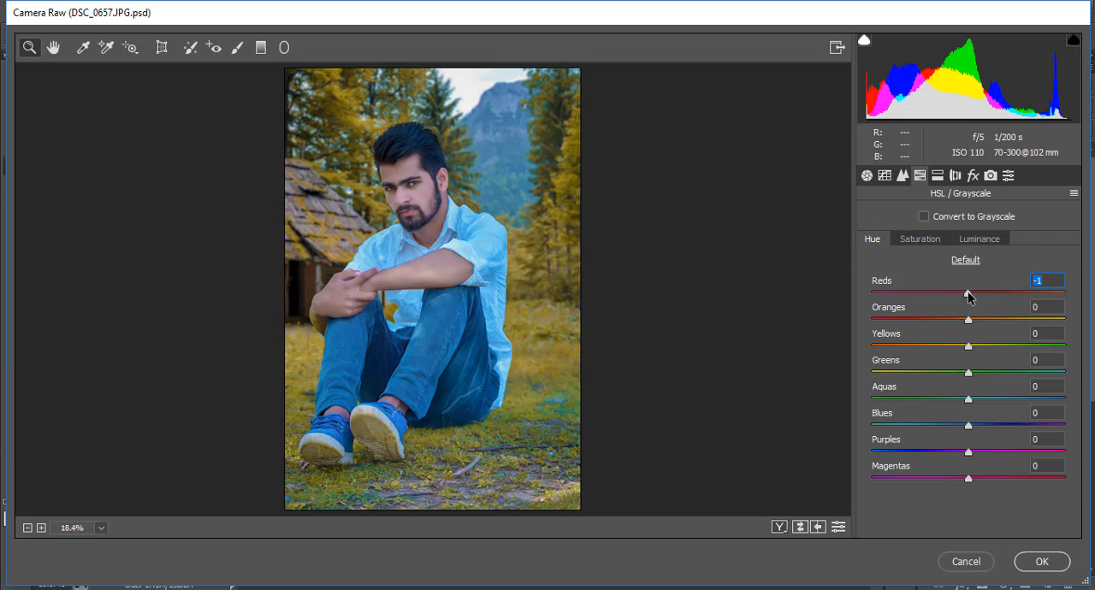
# Set the basic Temperature to +8 and Shadows to +27, and apply the Camera Raw adjustments.
pyautogui.click(885, 176)
pyautogui.click(867, 175)
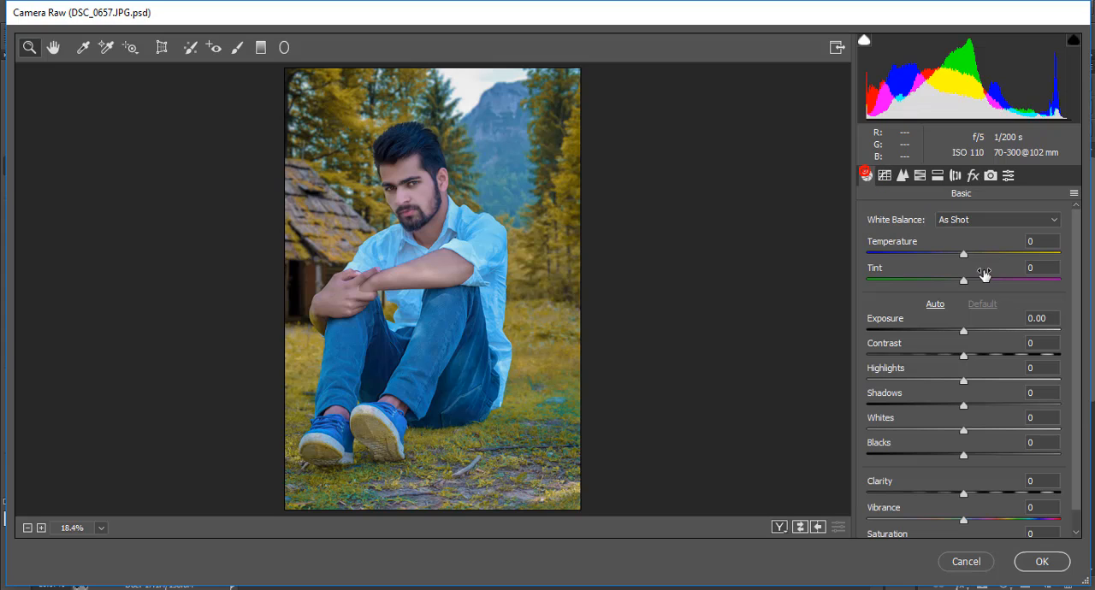
pyautogui.moveTo(965, 255); pyautogui.dragTo(973, 258)
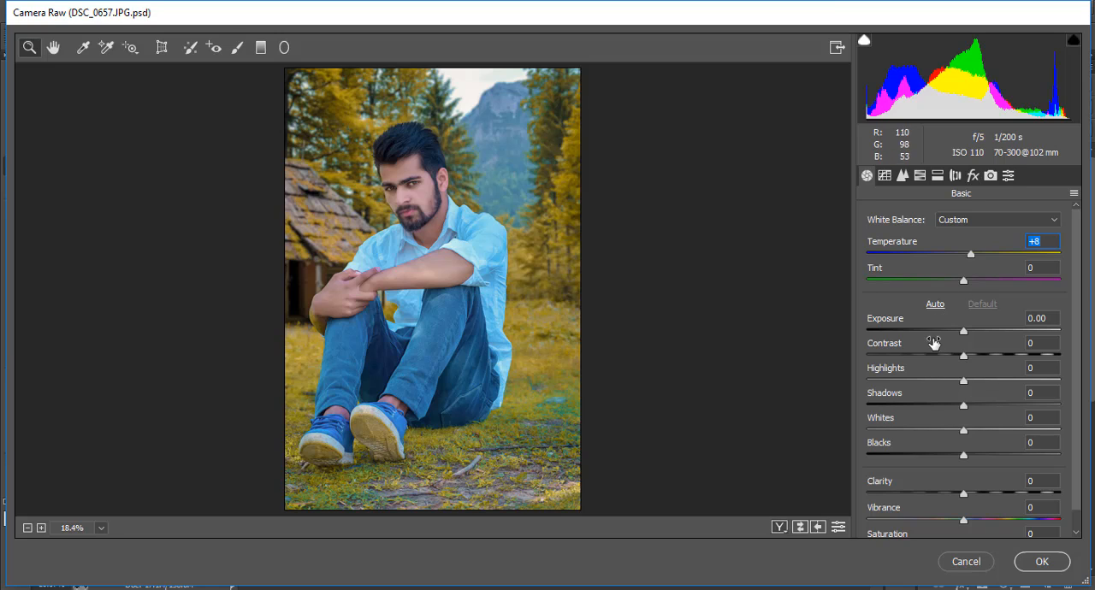
pyautogui.moveTo(964, 405); pyautogui.dragTo(989, 410)
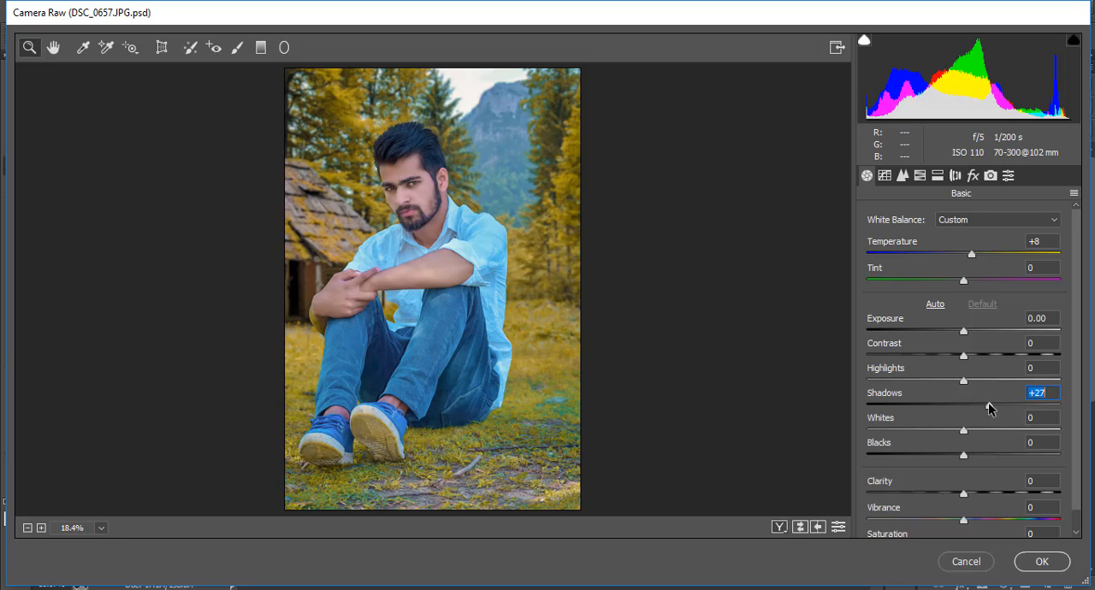
pyautogui.click(1041, 566)
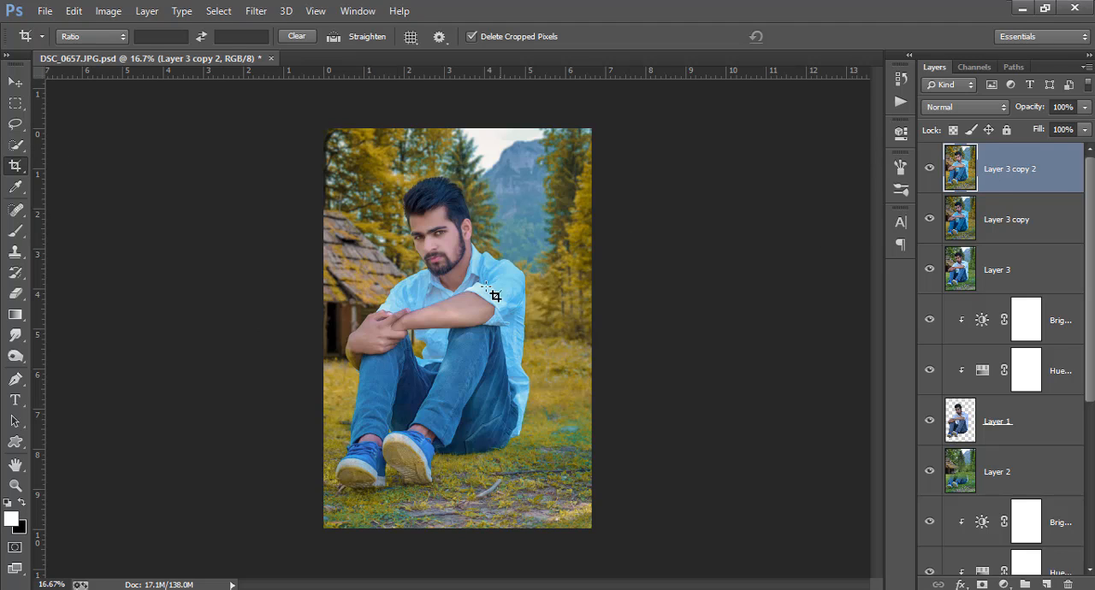
# Hide every layer between Layer 3 copy 2 and the original Layer 0.
pyautogui.click(17, 85)
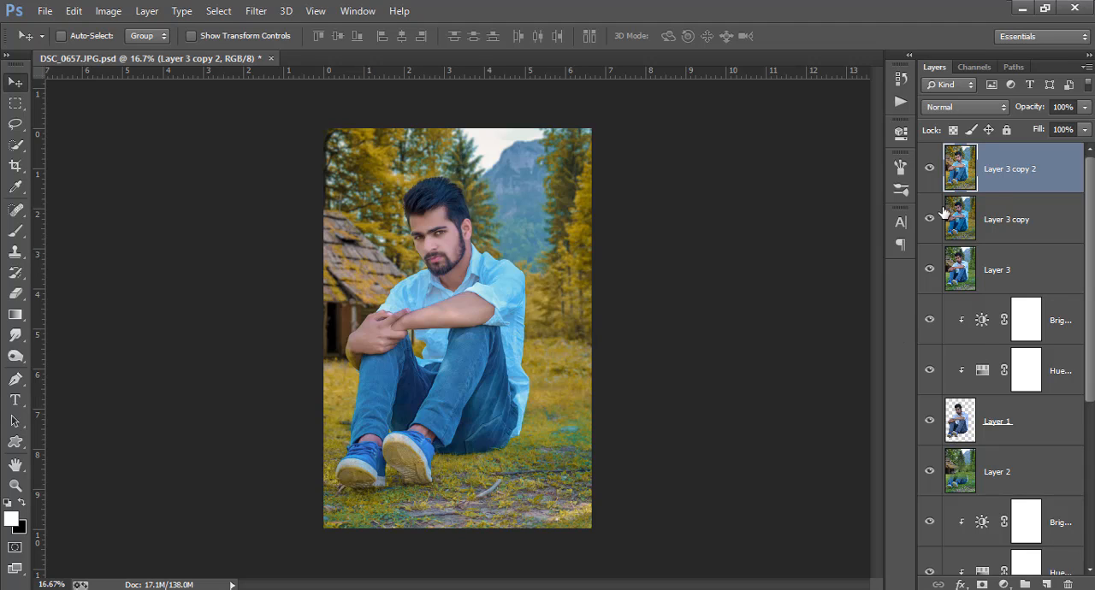
pyautogui.moveTo(933, 269); pyautogui.dragTo(932, 356)
pyautogui.scroll(-5, 941, 454)
pyautogui.moveTo(933, 253); pyautogui.dragTo(930, 419)
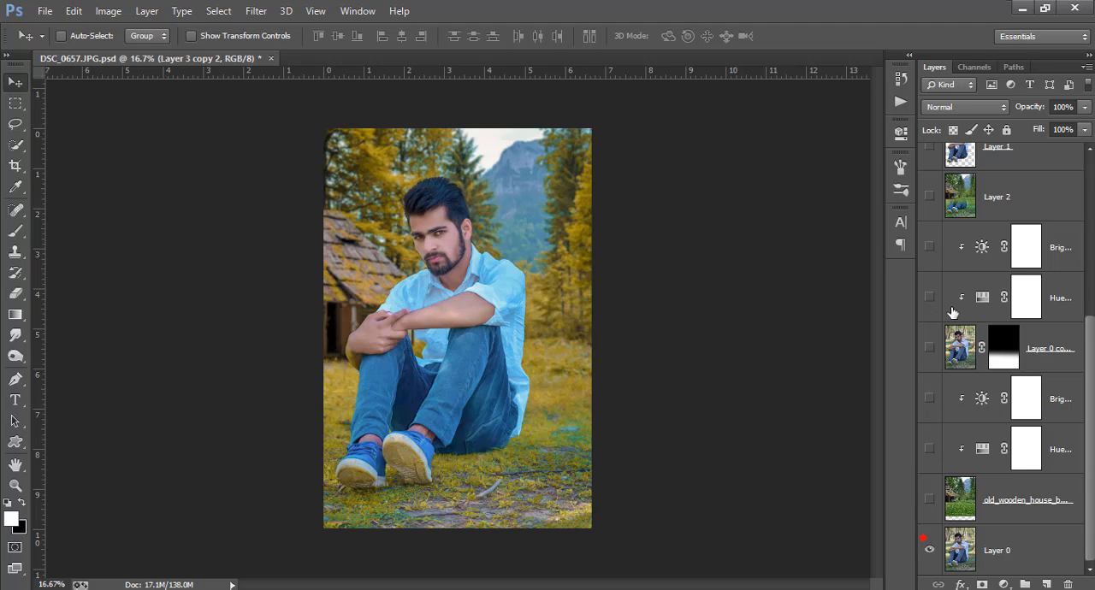
# Compare the original photo with the finished edit by toggling the visibility of Layer 3 copy 2.
pyautogui.scroll(5, 952, 313)
pyautogui.click(929, 168)
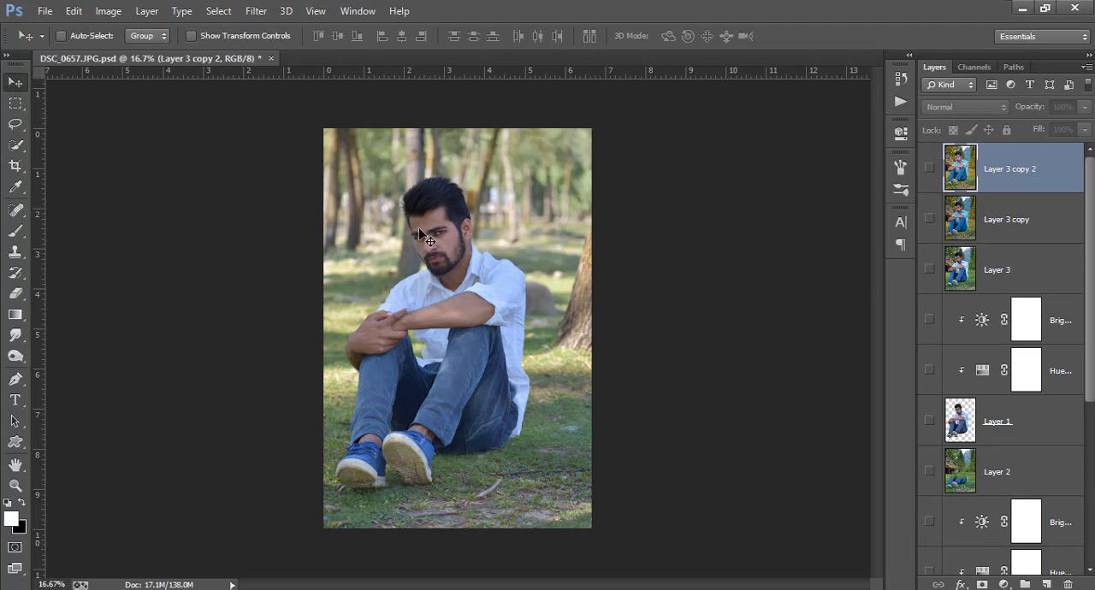
pyautogui.click(929, 169)
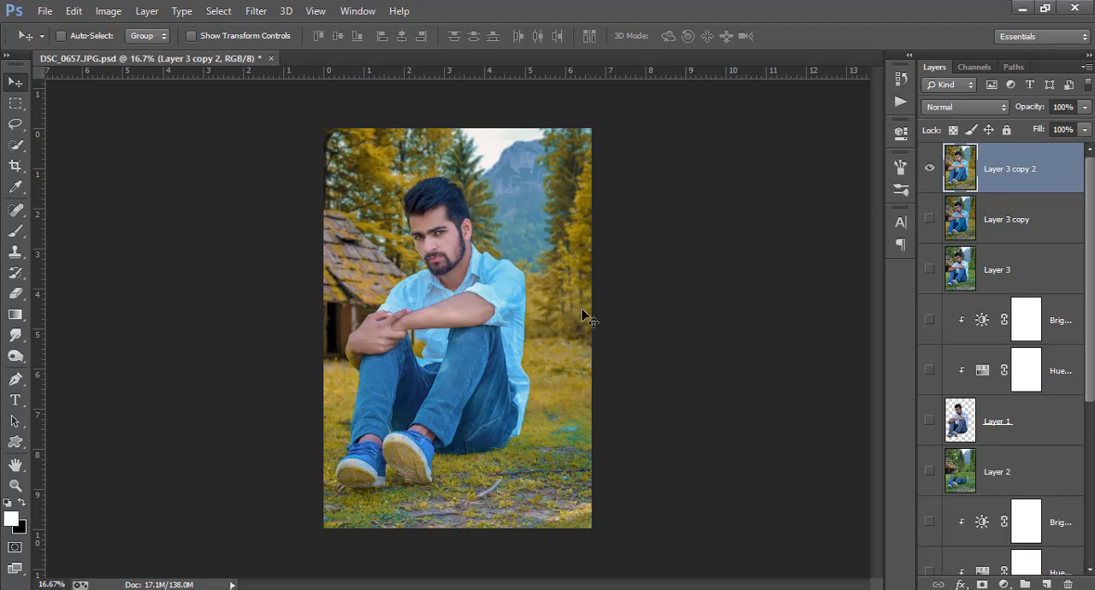
pyautogui.click(929, 169)
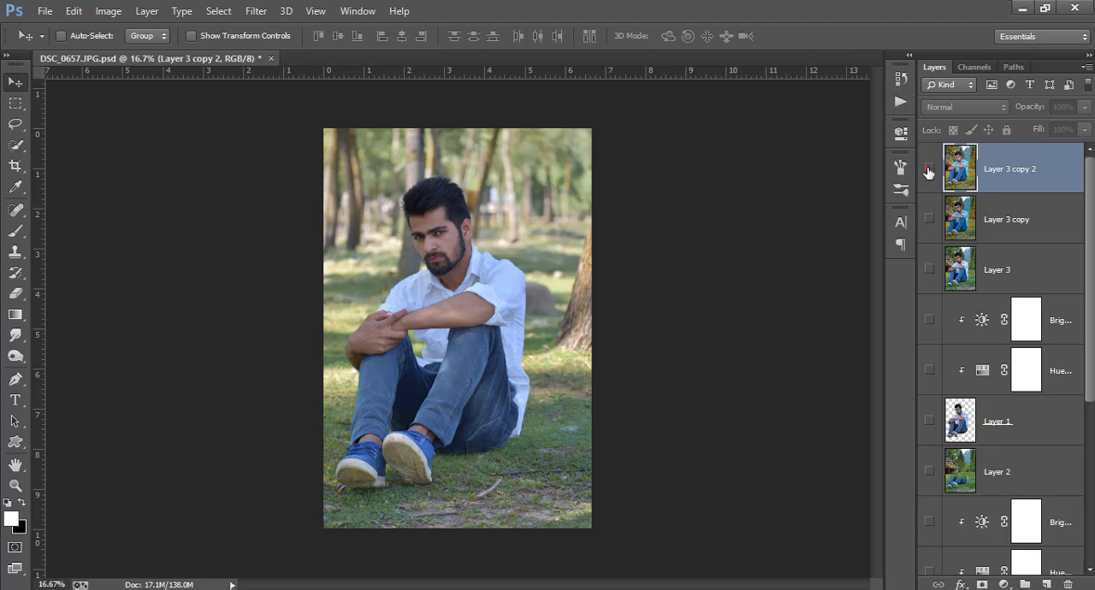
pyautogui.click(929, 169)
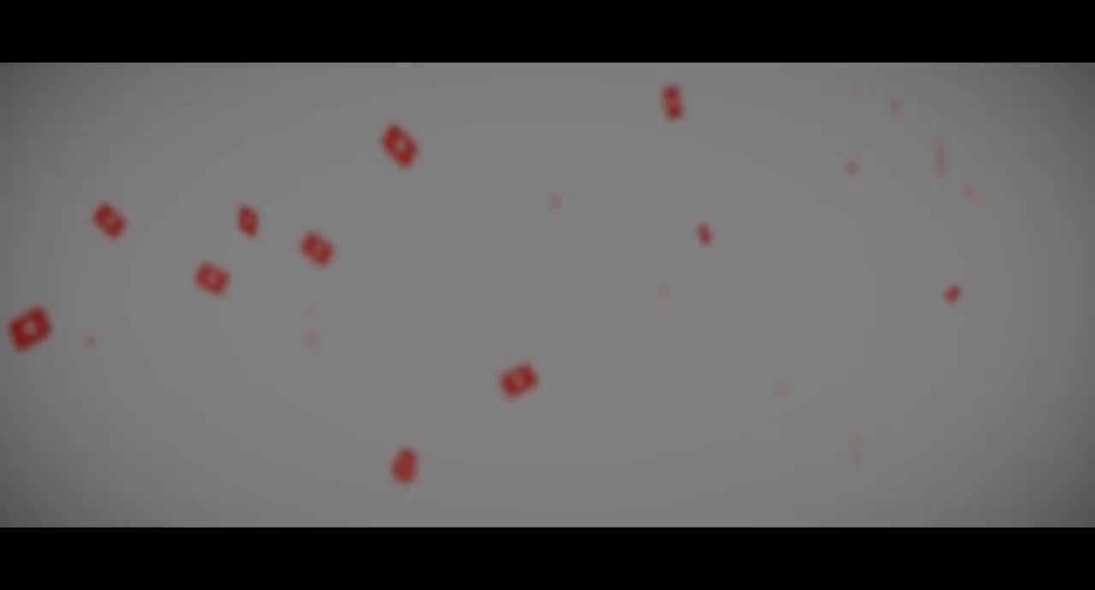